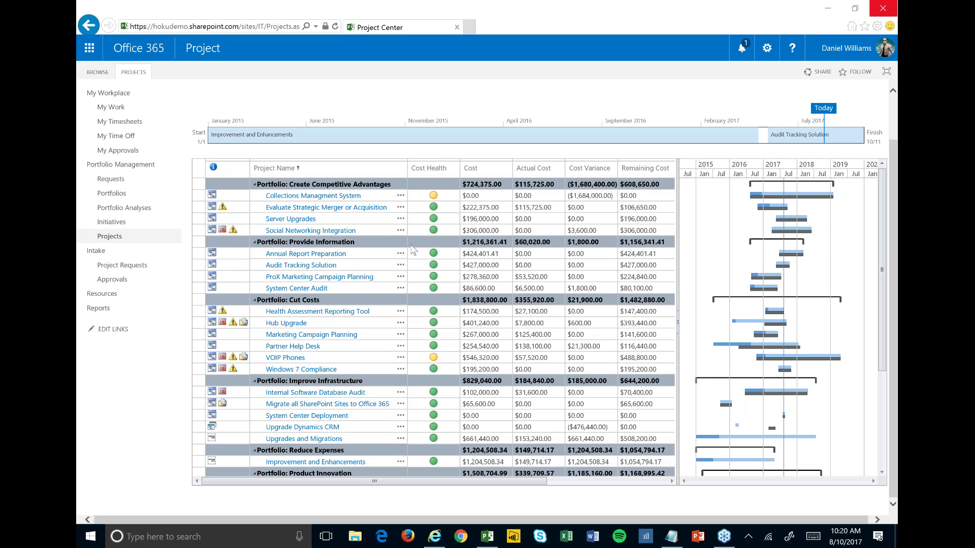
Look over the apps available in the Office 365 app launcher and return to the Project Center's project cost list.
left_click(90, 49)
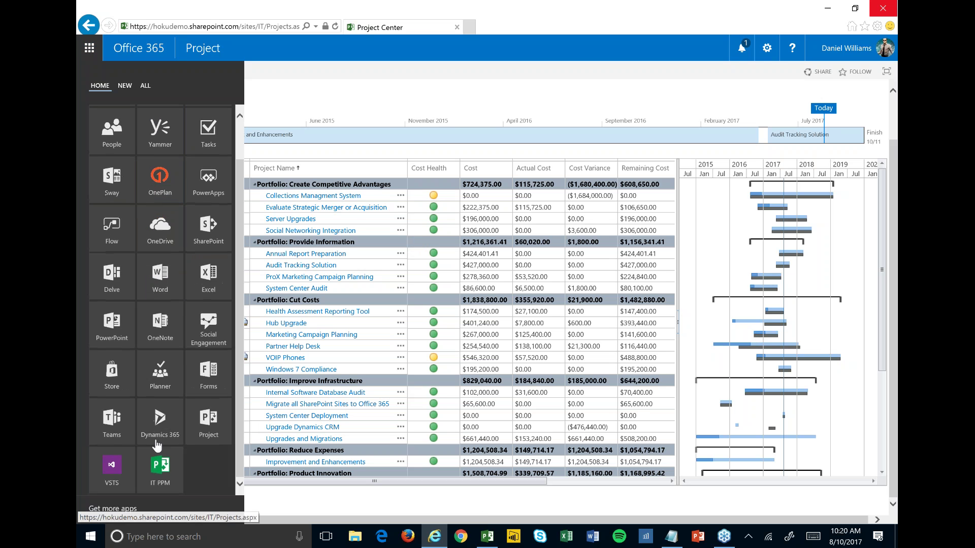
left_click(217, 175)
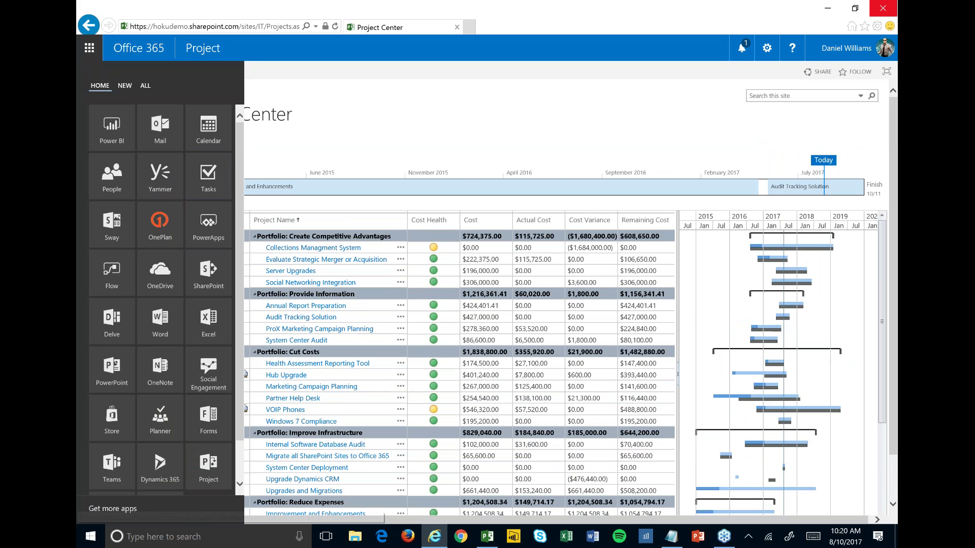
left_click(337, 134)
scroll(337, 134, "down", 1)
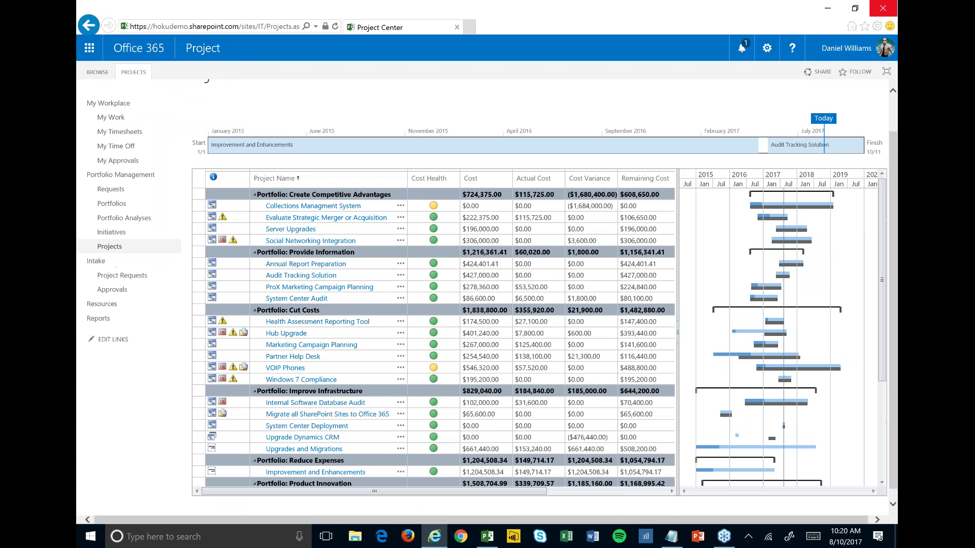
scroll(325, 284, "down", 1)
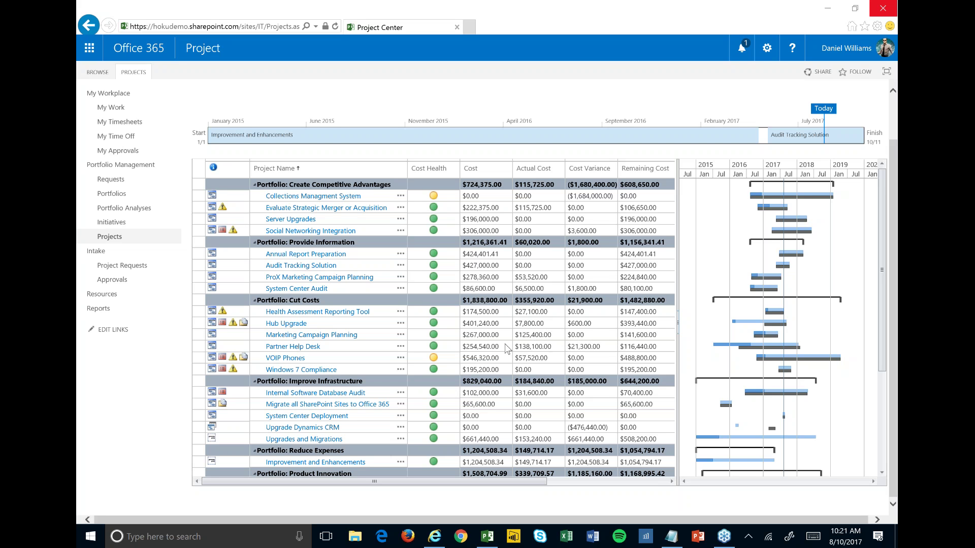
Switch to Project Professional, examine the Social Networking Integration schedule's scope tasks, assigned resources and costs, and return to the Project Center in the browser.
left_click(486, 542)
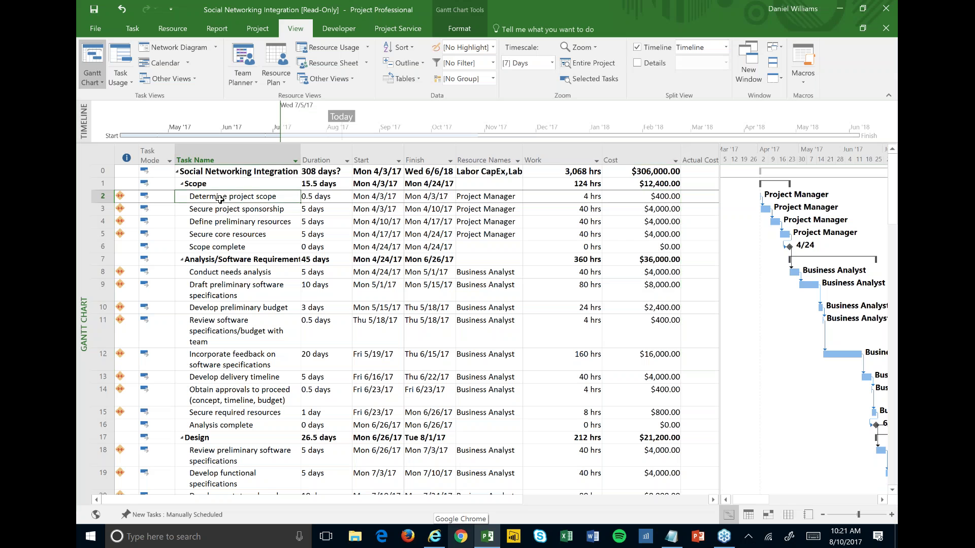
left_click_drag(232, 196, 251, 248)
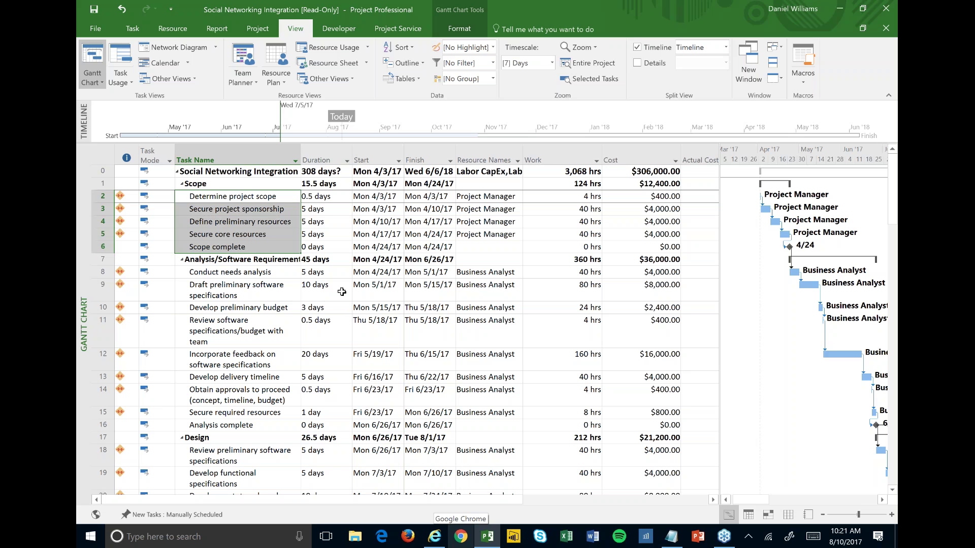
left_click_drag(494, 194, 490, 232)
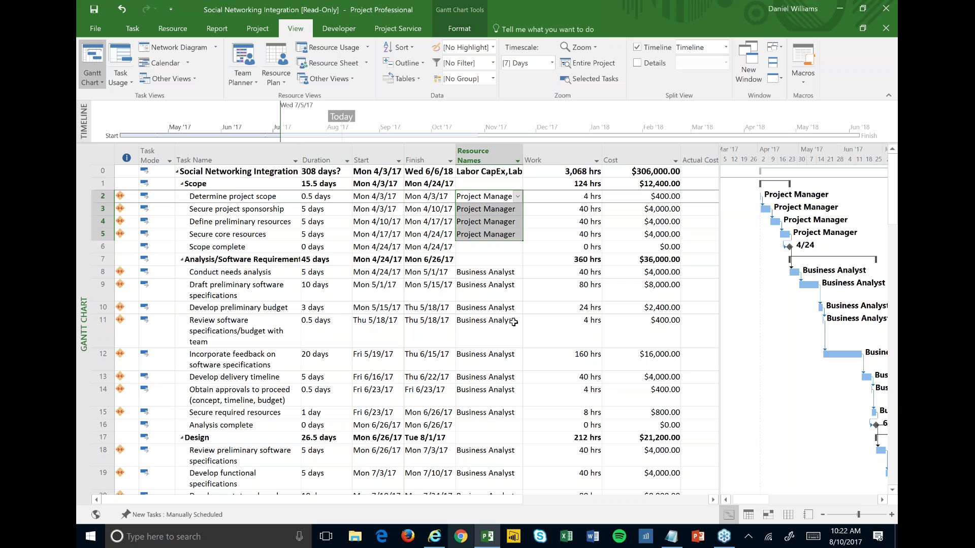
left_click_drag(659, 344, 662, 227)
left_click(660, 172)
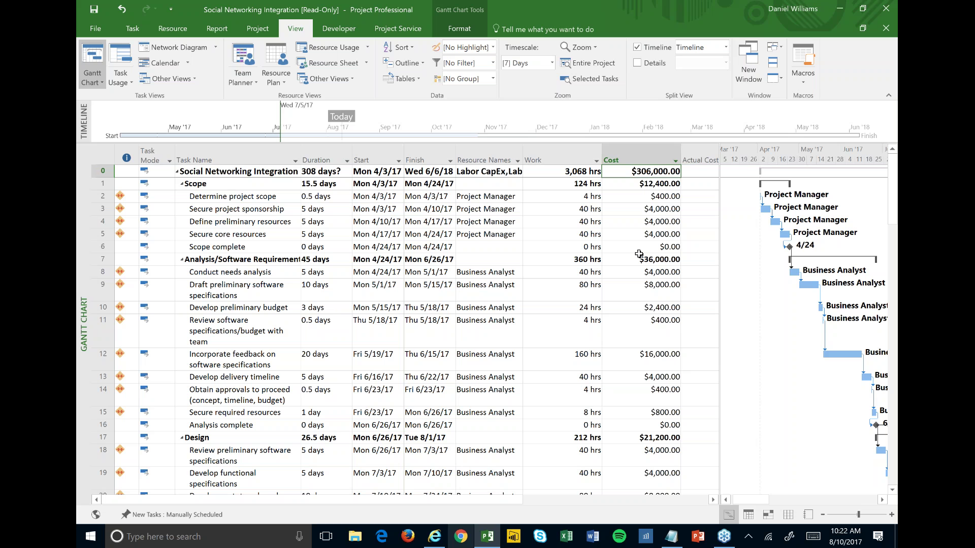
left_click(845, 7)
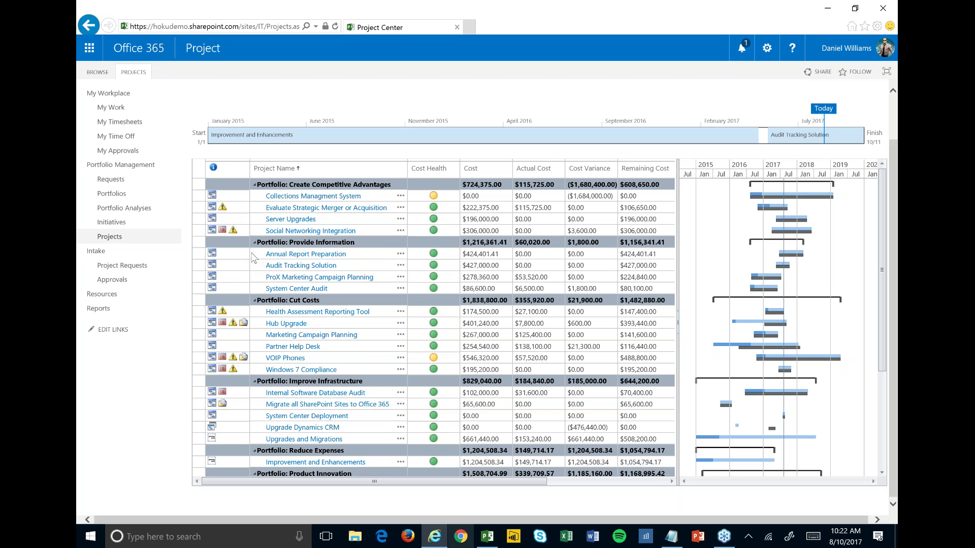
Open the cost plan for Social Networking Integration and set the October 2017 budget for Capitalized Labor to 15,000.
left_click(199, 236)
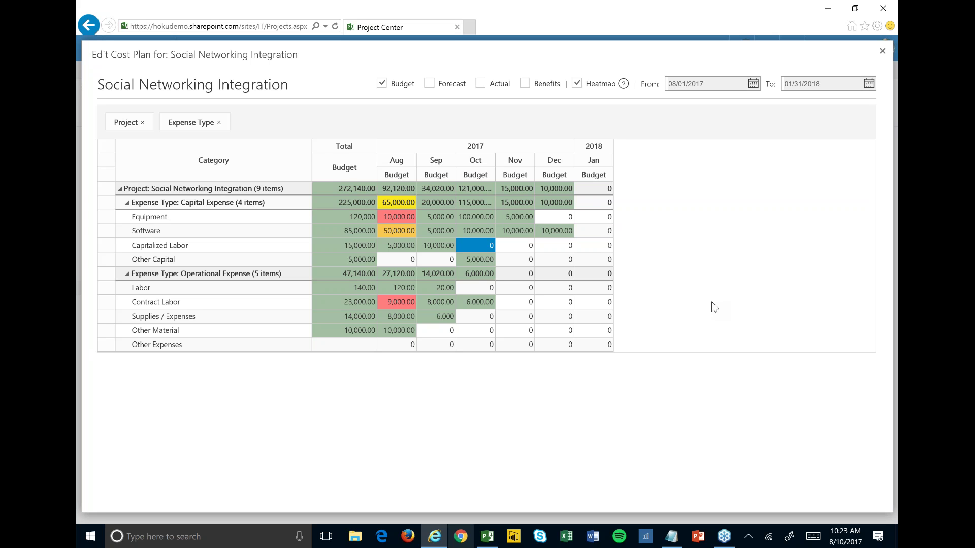
type("15000")
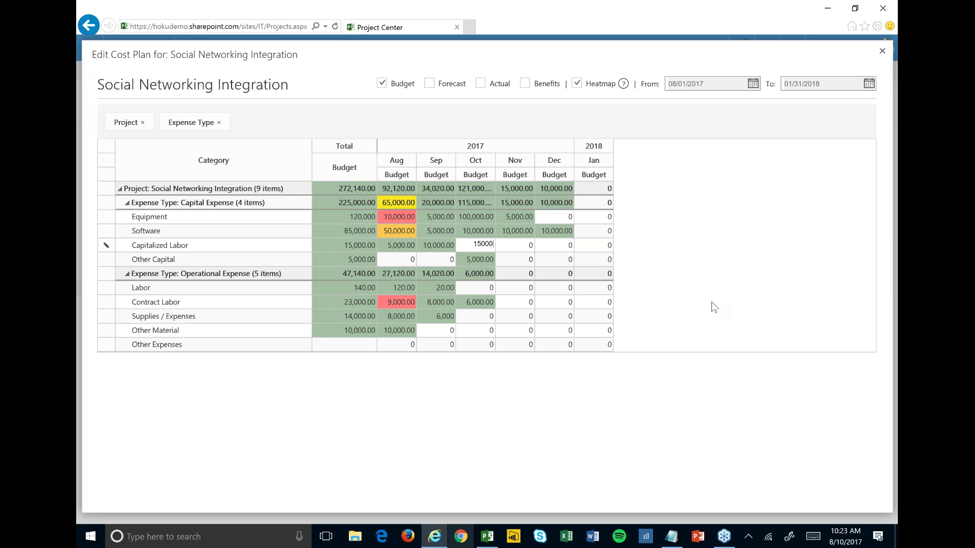
key("Tab")
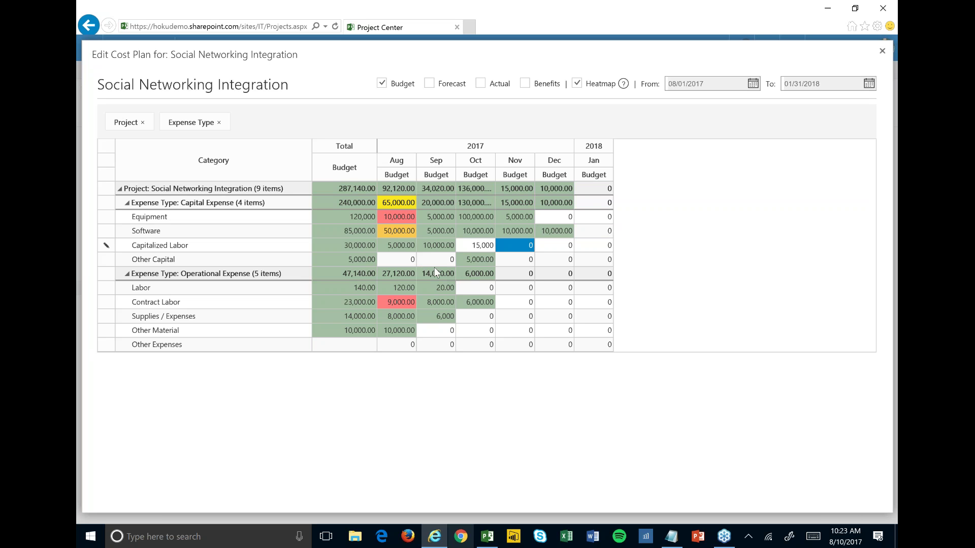
Examine the cost plan's categories, including Equipment, Software, Capitalized Labor and Supplies / Expenses, and their Capital Expense and Operational Expense groups.
left_click(187, 218)
left_click(190, 236)
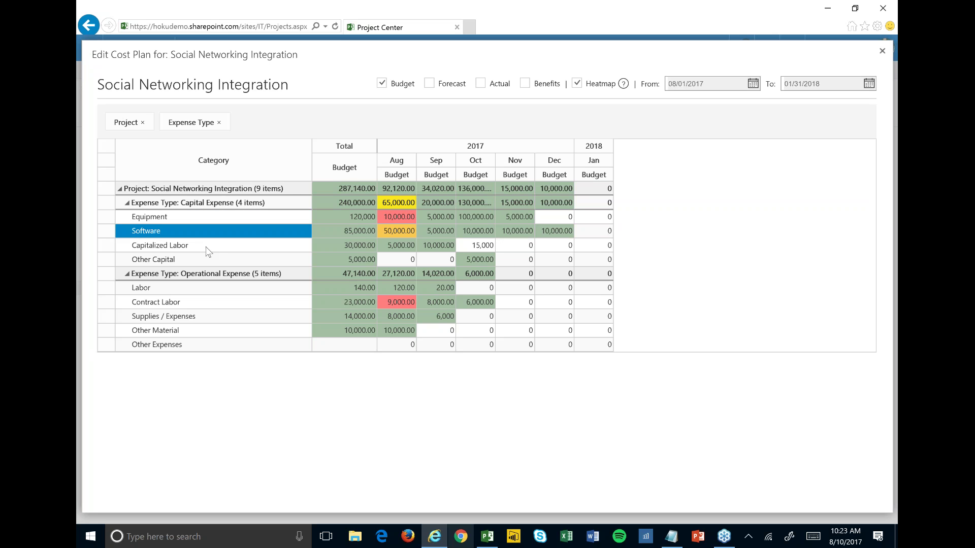
left_click(202, 248)
left_click(198, 319)
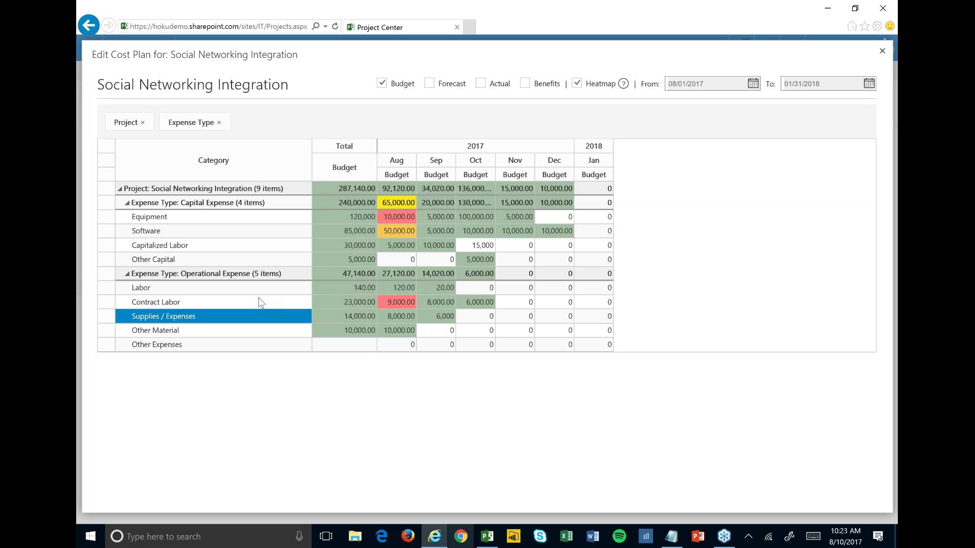
left_click(224, 204)
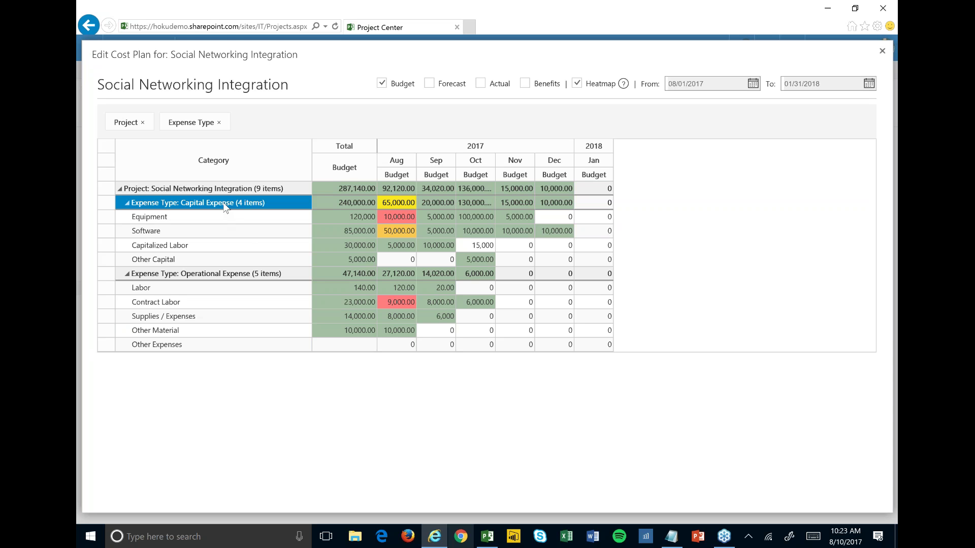
left_click(225, 277)
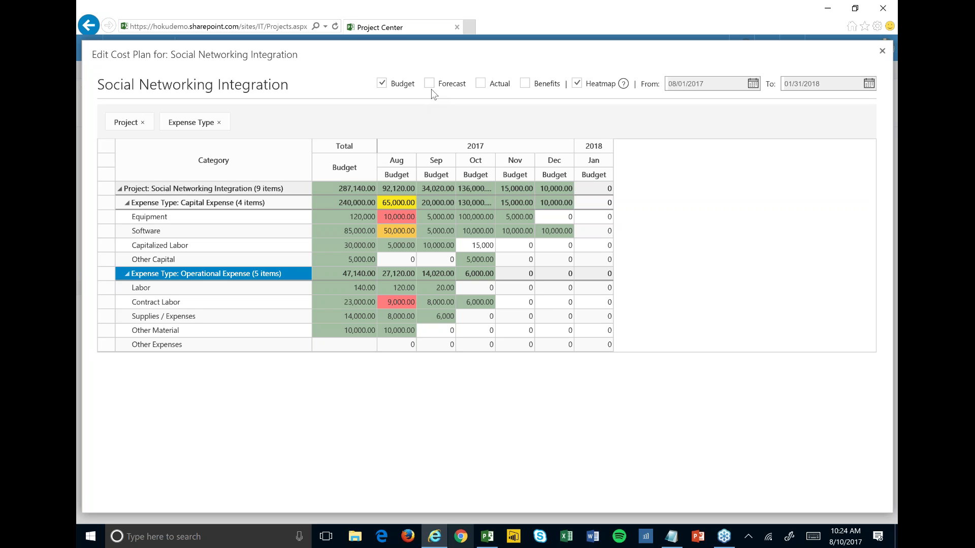
Show forecast amounts beside the budget and examine Equipment's September budget and forecast.
left_click(461, 220)
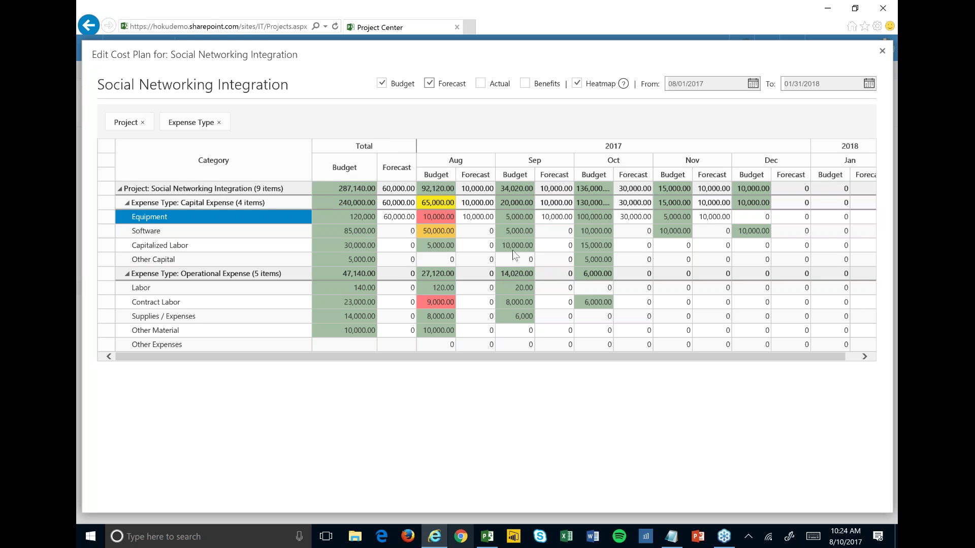
left_click(515, 218)
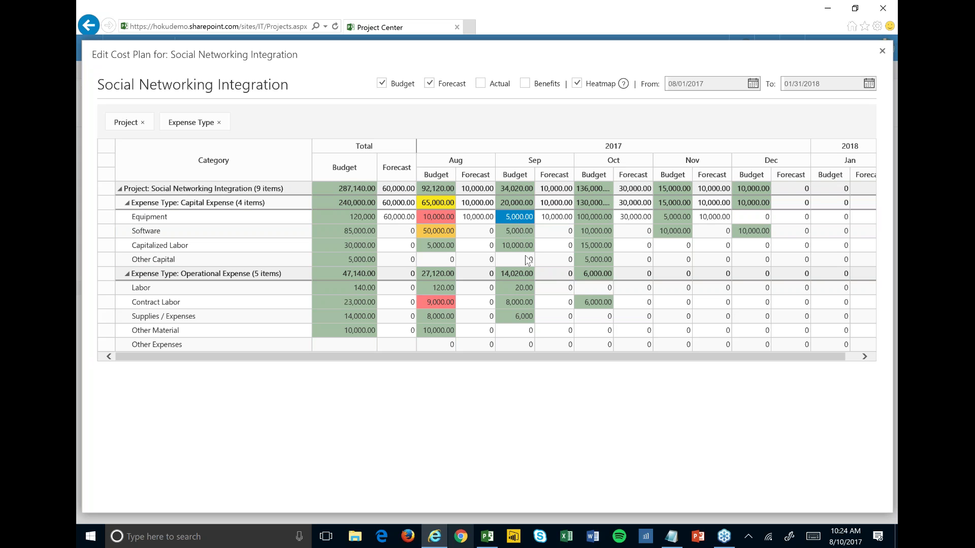
key("Right")
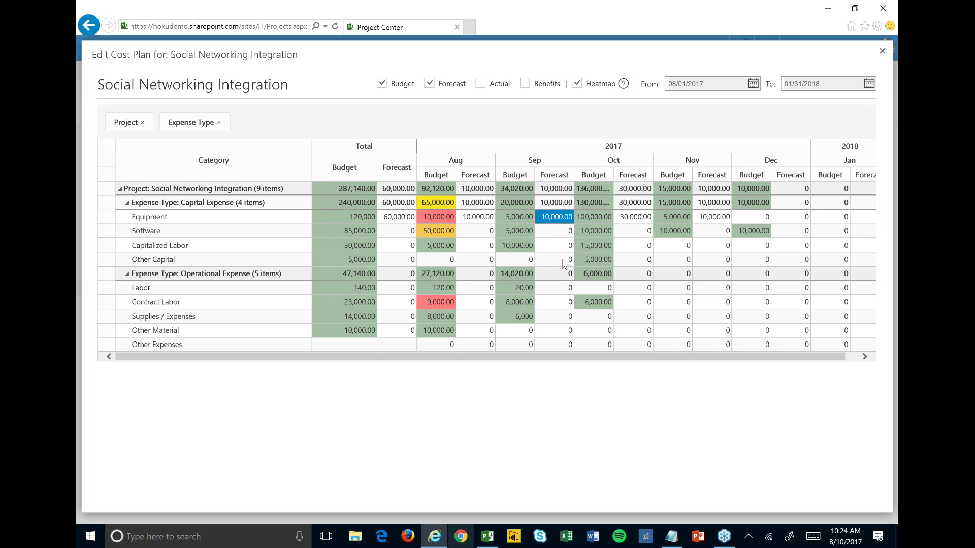
Show actual amounts instead of the forecast beside the budget and inspect Software's September actual.
left_click(381, 84)
left_click(430, 83)
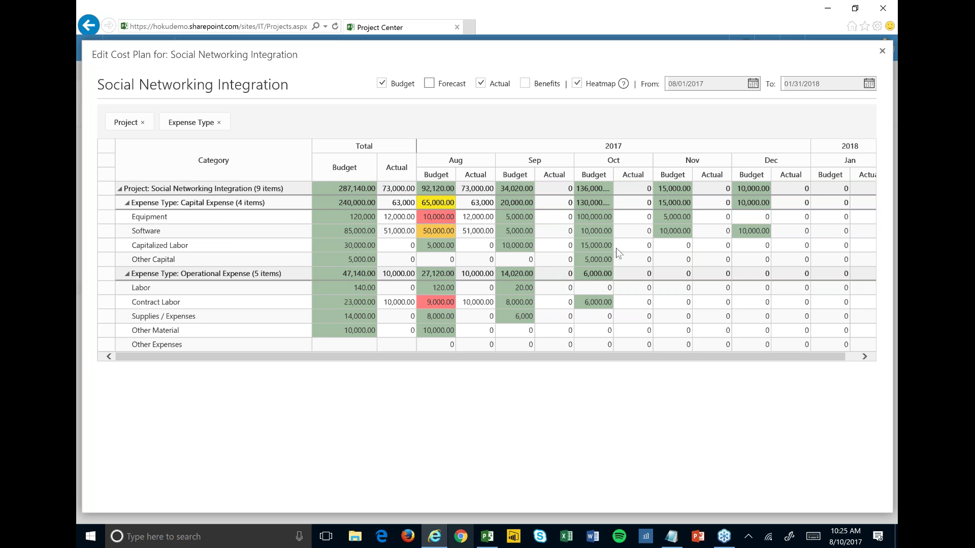
left_click(549, 231)
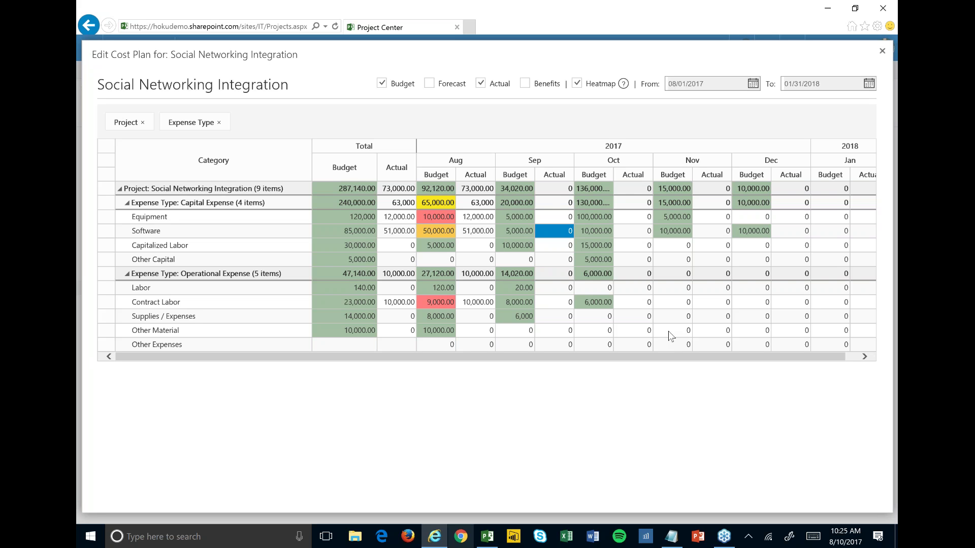
Switch to Project Professional, examine the Determine project scope task's row from name to cost, and return to the cost plan in the browser.
left_click(484, 545)
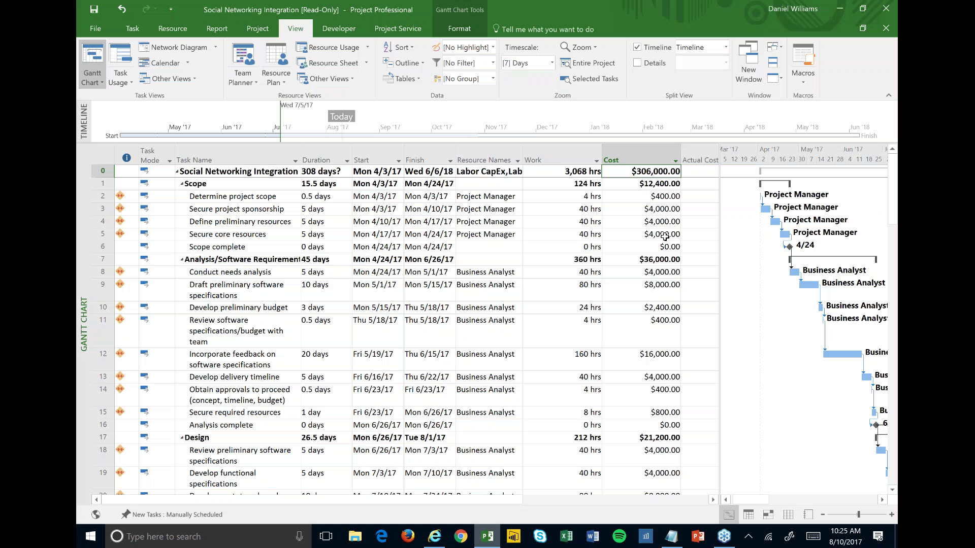
left_click_drag(653, 197, 266, 198)
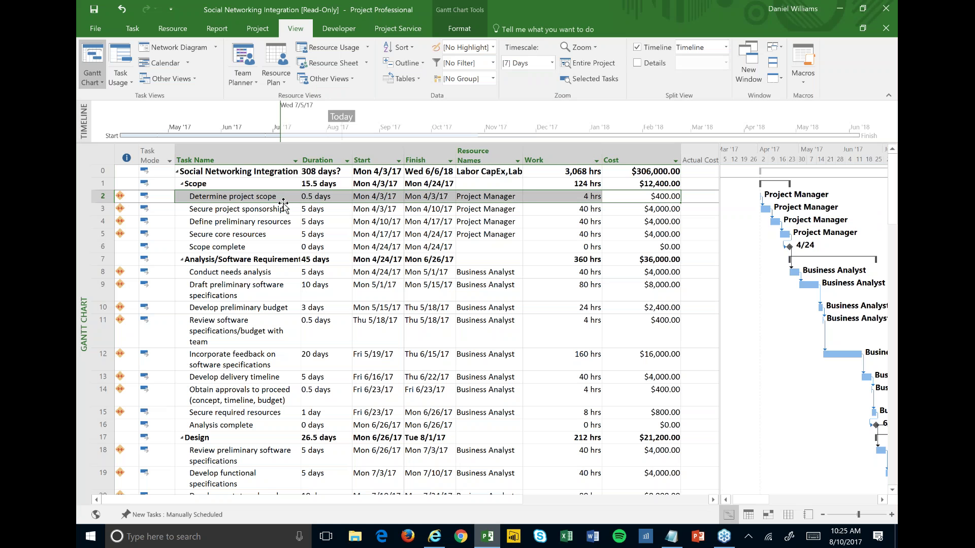
left_click(837, 8)
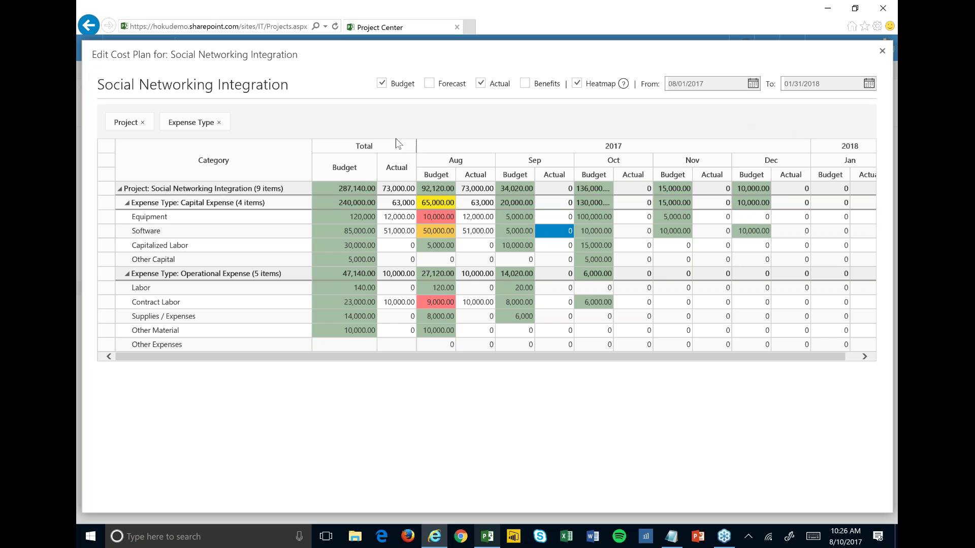
Close the cost plan and open the Windows 7 Compliance project request for editing.
left_click(883, 52)
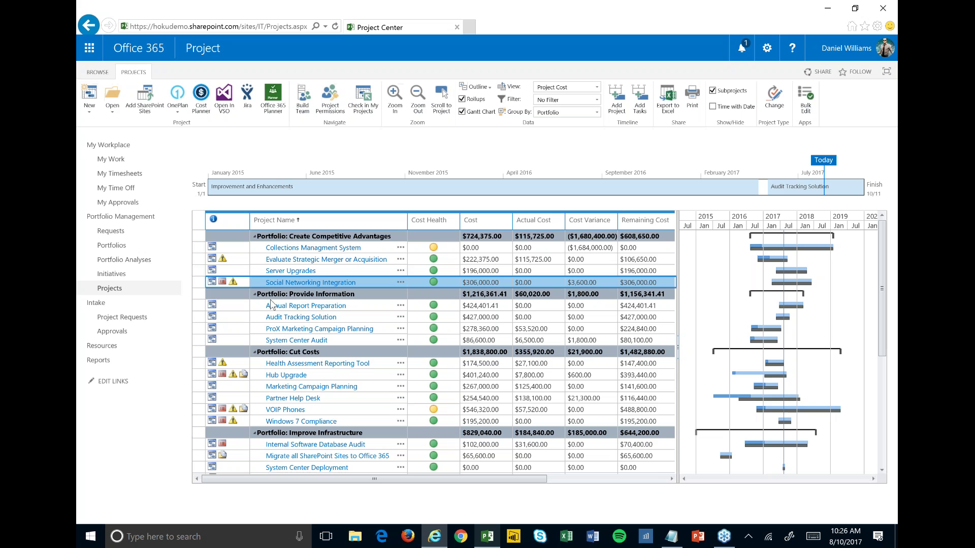
left_click(159, 323)
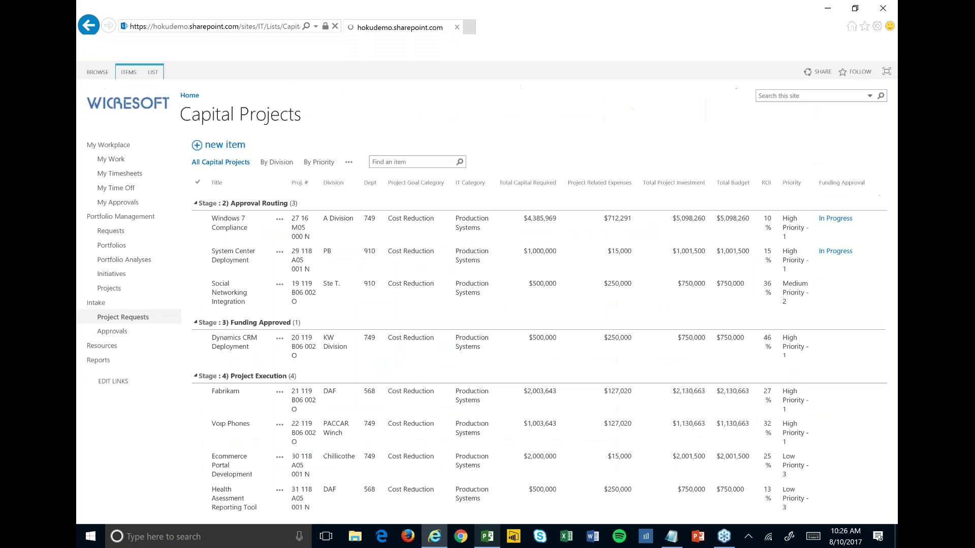
left_click(231, 228)
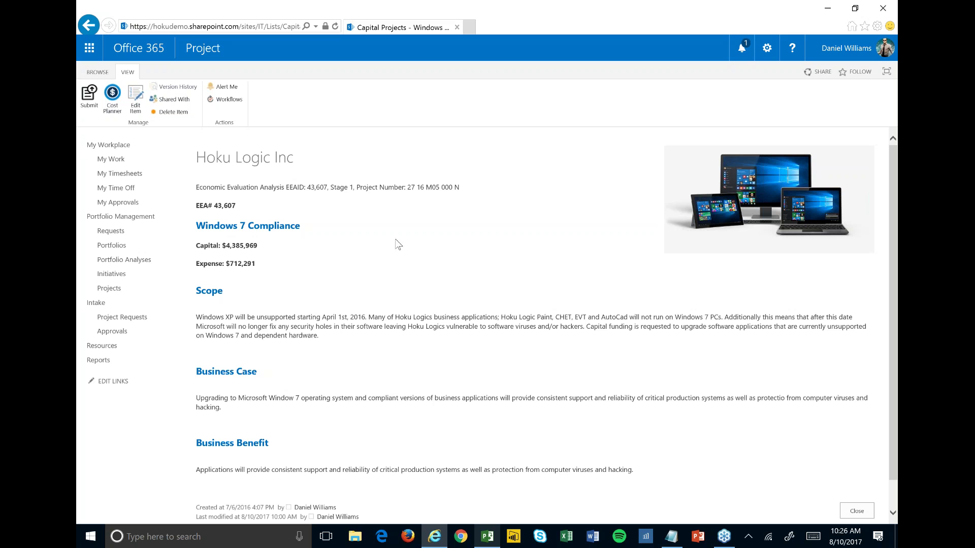
left_click(139, 112)
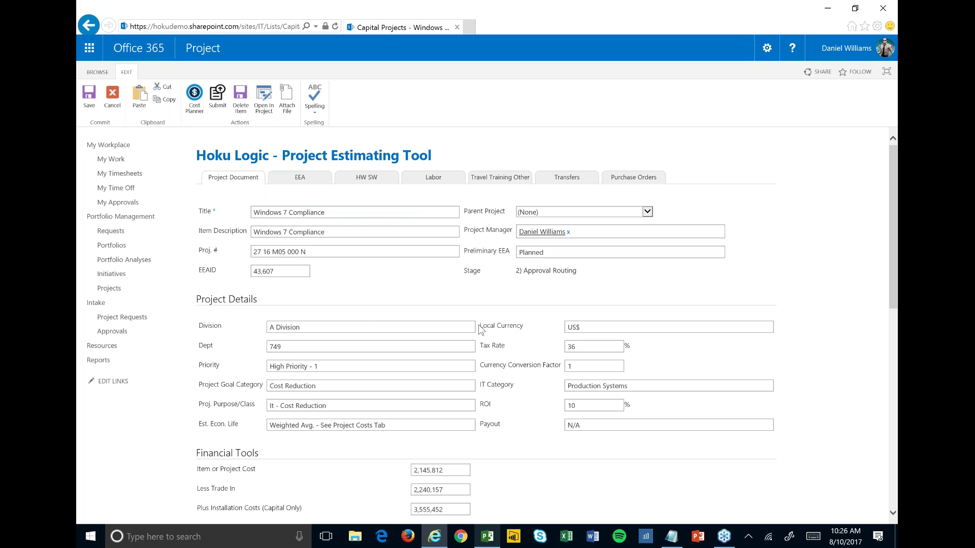
Review the Windows 7 Compliance request's project details, financial figures, profit or loss effects and remaining document fields.
scroll(460, 330, "down", 1)
scroll(598, 305, "down", 3)
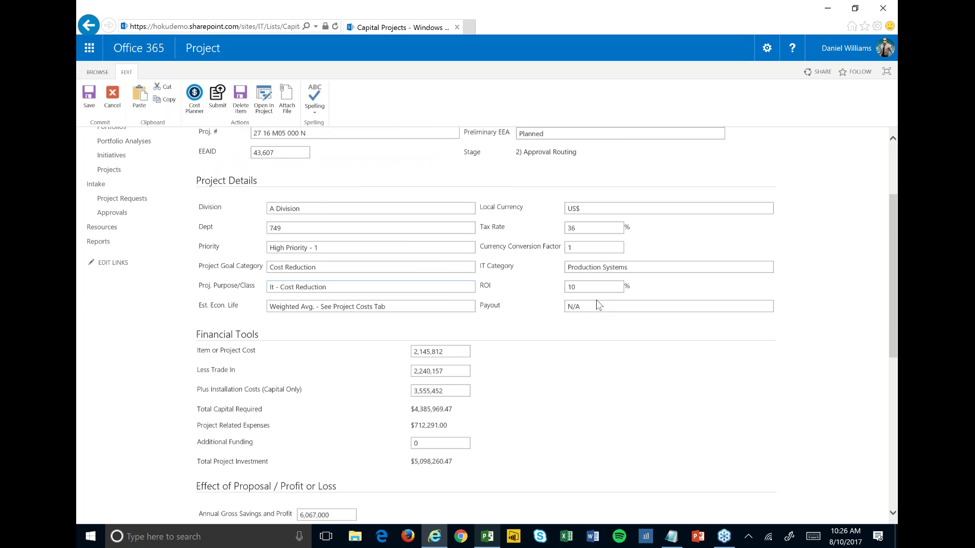
scroll(598, 304, "down", 2)
scroll(403, 370, "down", 8)
left_click_drag(404, 328, 299, 304)
left_click_drag(333, 386, 353, 388)
scroll(521, 380, "up", 15)
Review the request's itemized estimates for hardware and software, labor, and travel, training and other costs.
left_click(378, 181)
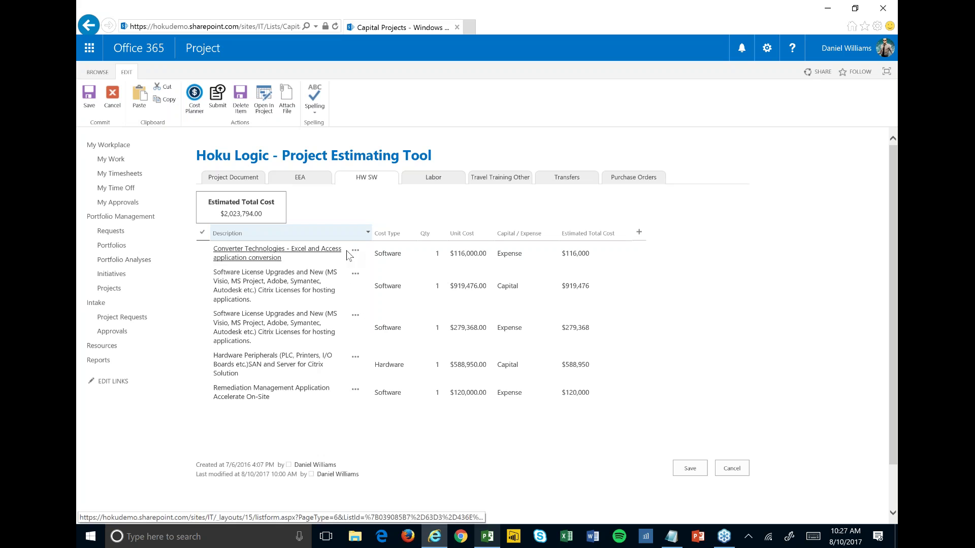
left_click(441, 183)
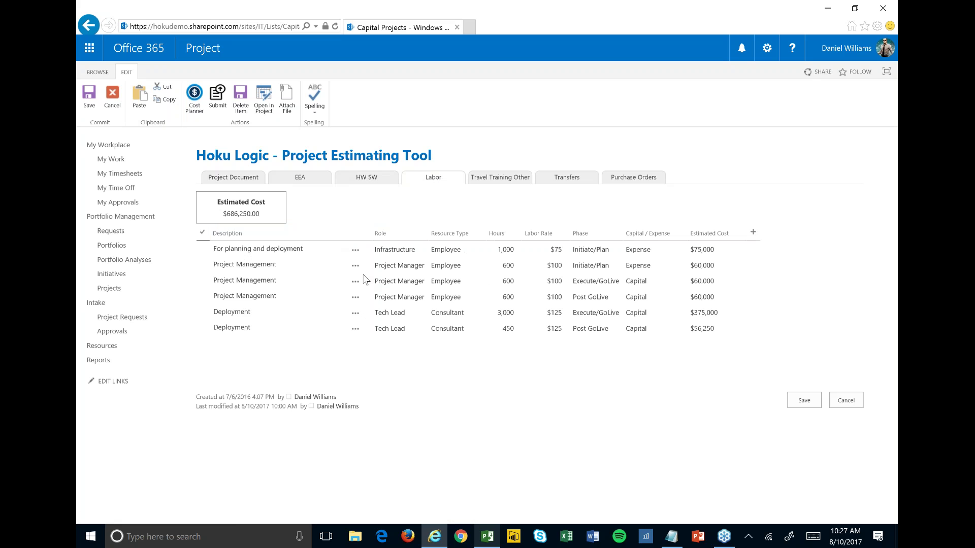
left_click(488, 181)
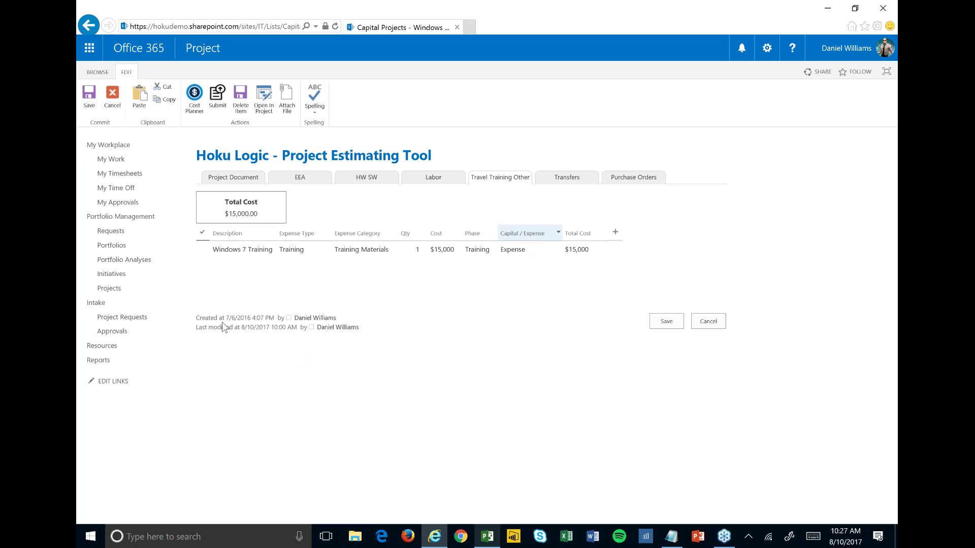
Open the 4 mil cost scenario of the 2016 Quarter 4 Portfolio Analysis and select its total cost limit value.
left_click(147, 265)
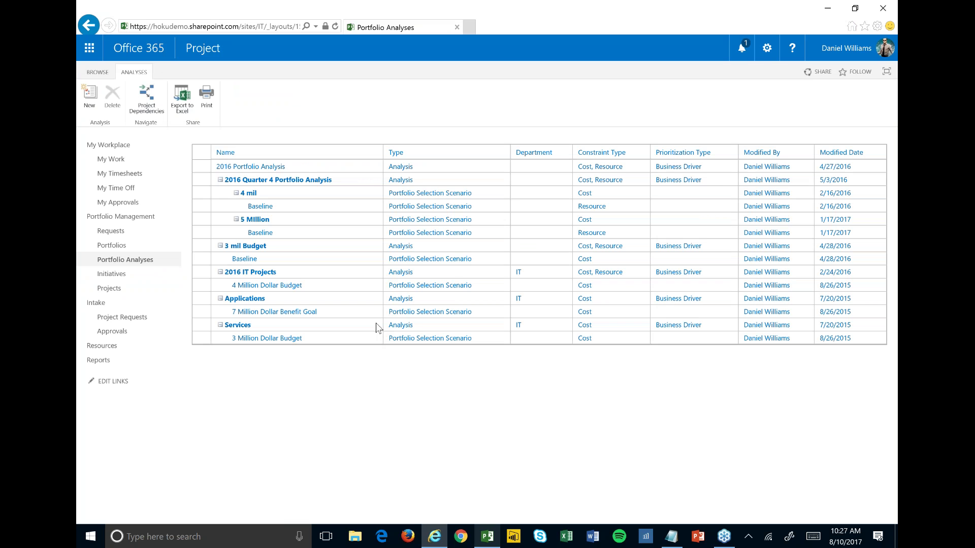
left_click(249, 194)
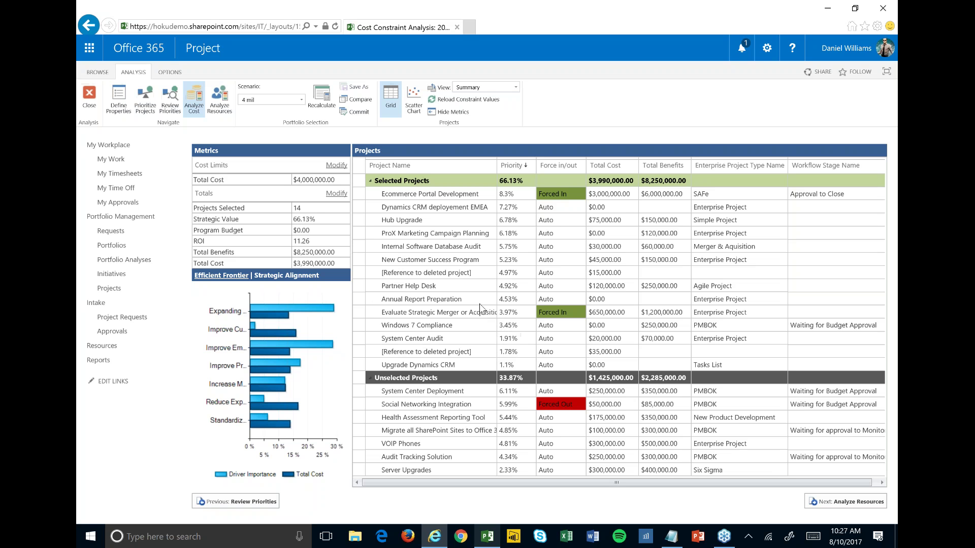
left_click(339, 179)
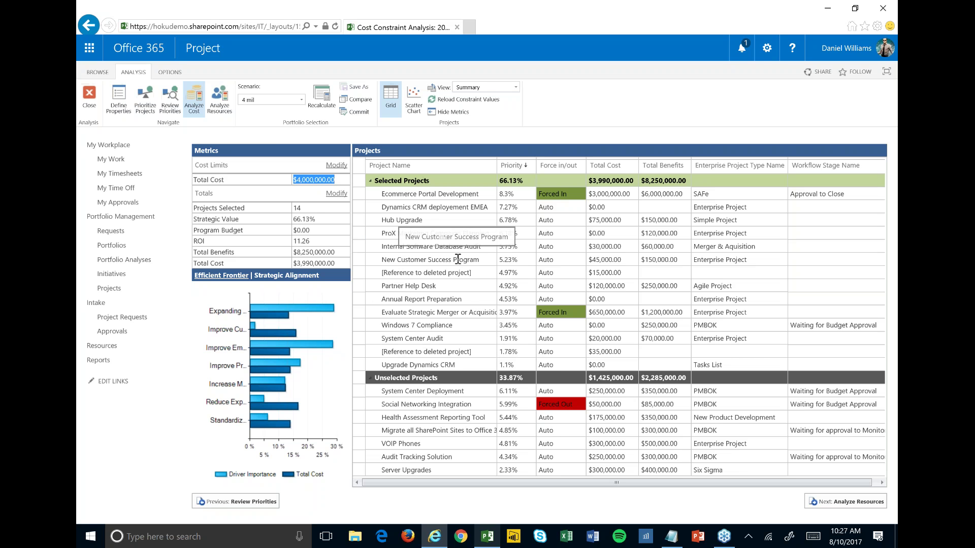
Examine the names, priorities and total benefits of the selected projects in the 4 mil cost scenario.
left_click_drag(450, 195, 537, 349)
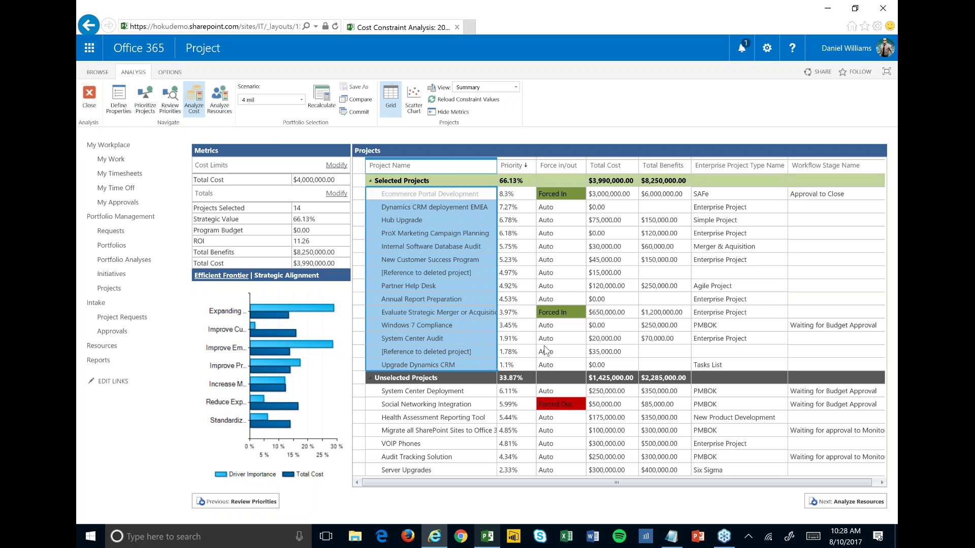
left_click(517, 193)
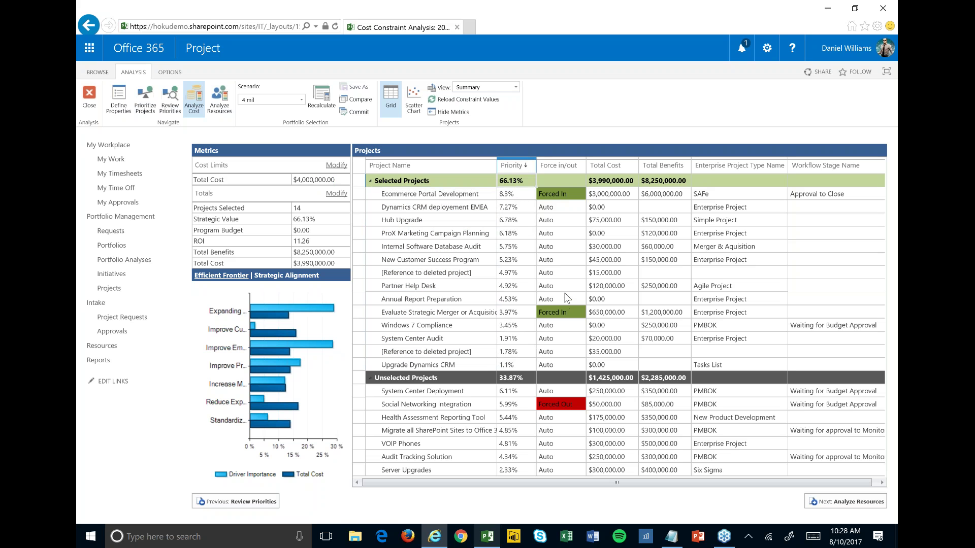
left_click(668, 184)
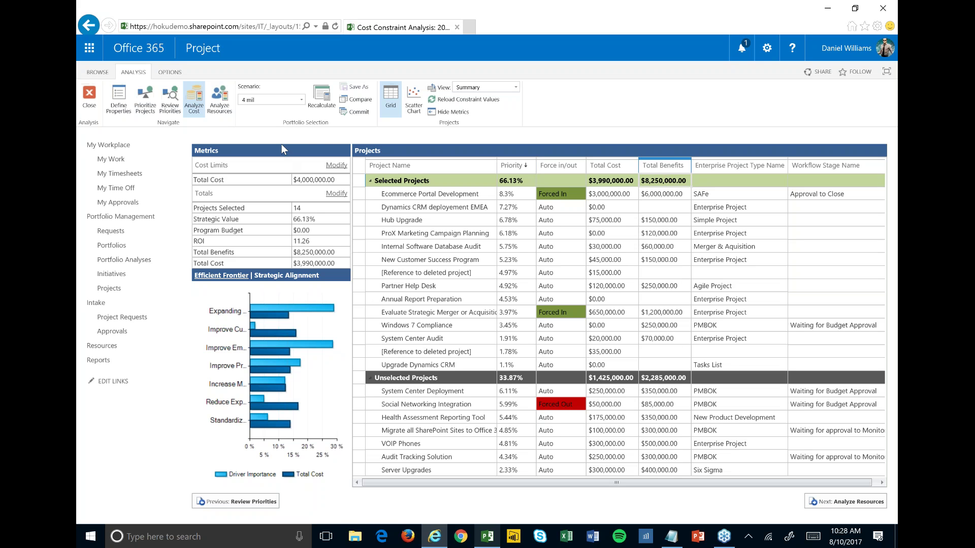
Load the 5 Million scenario, compare its metrics and project selection with the 4 mil scenario, and close the comparison.
left_click(272, 101)
left_click(255, 125)
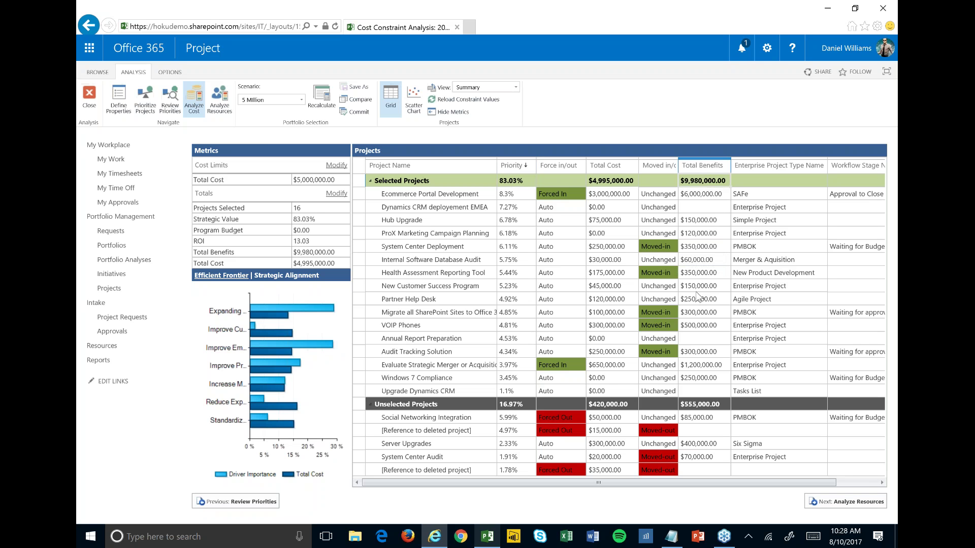
left_click(361, 101)
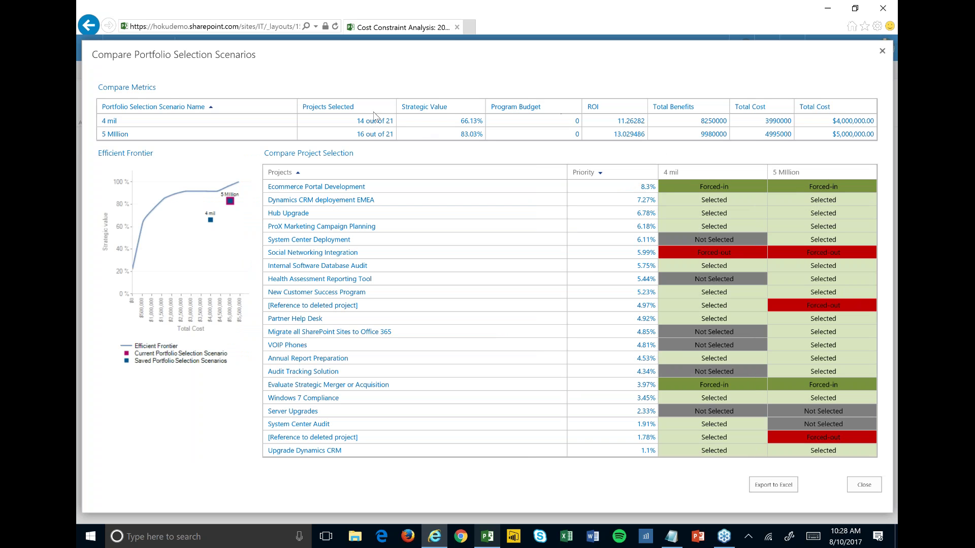
left_click(882, 51)
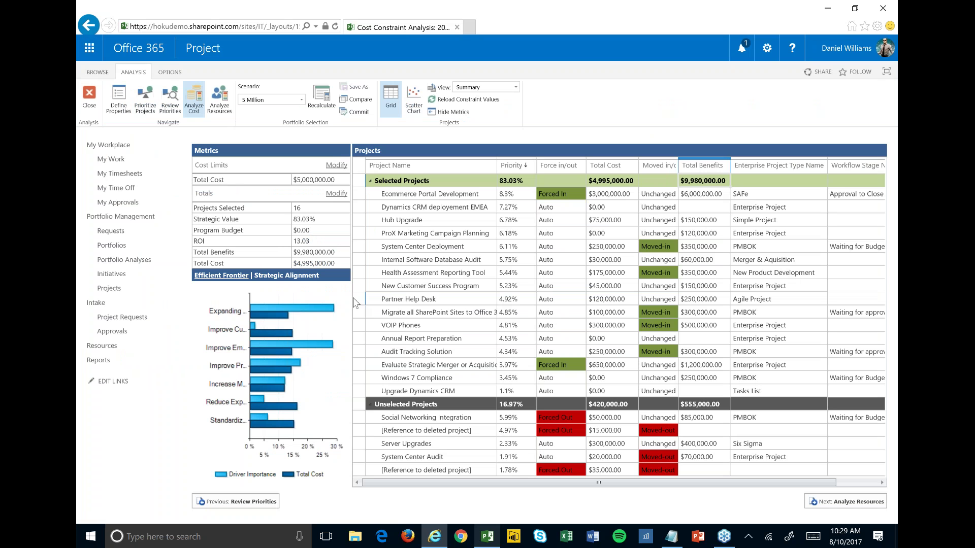
Open the Project Center and launch Power BI in a new browser tab.
left_click(103, 294)
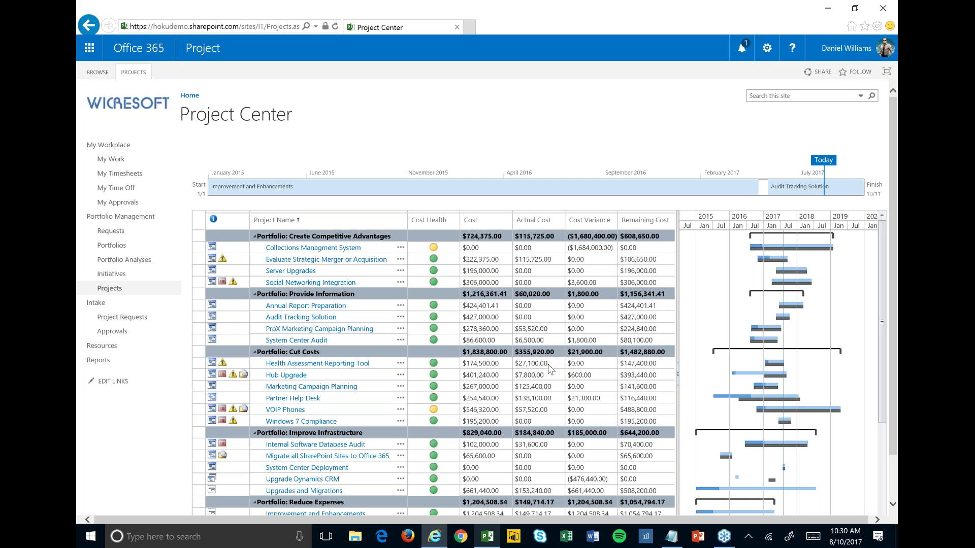
left_click(90, 49)
right_click(102, 121)
left_click(137, 128)
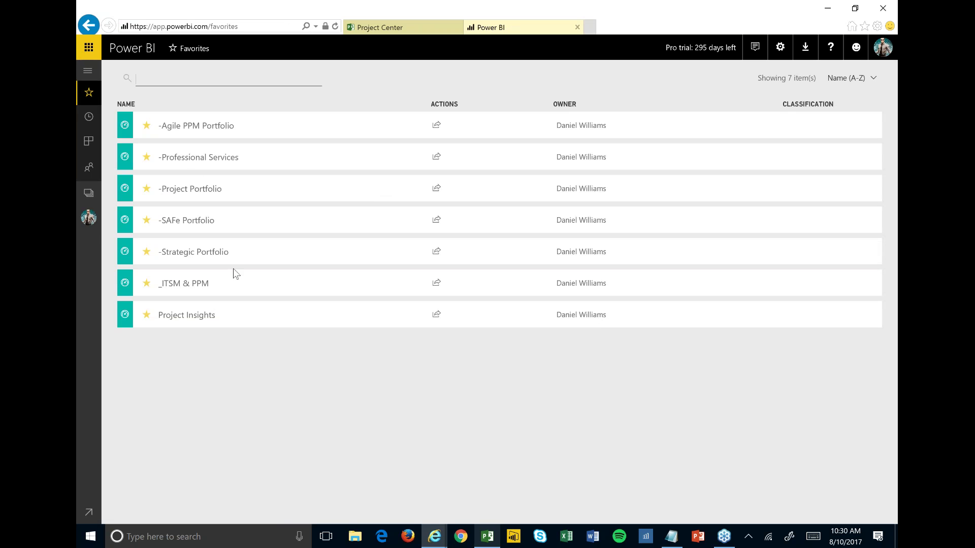
Open the (3) Project Portfolio Financials report from the reports in My Workspace.
left_click(90, 221)
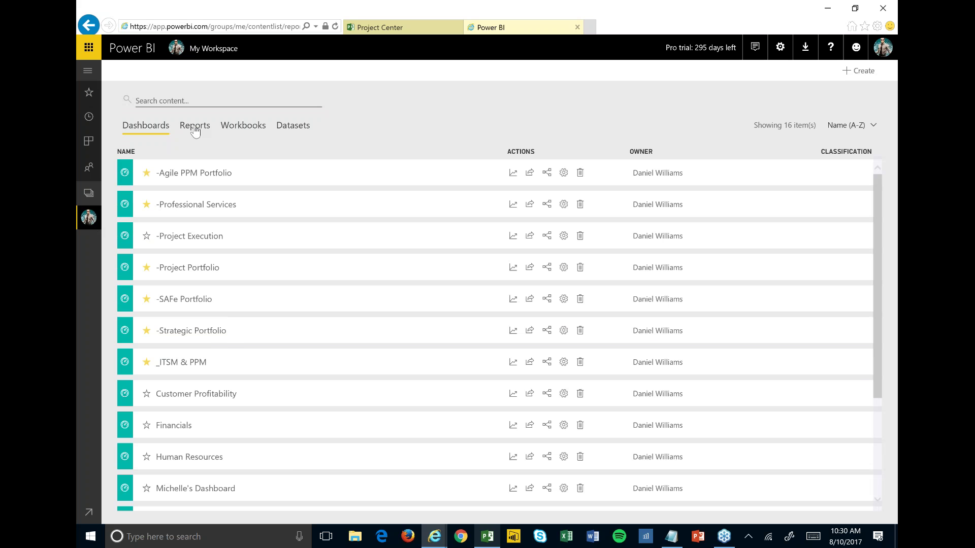
left_click(195, 131)
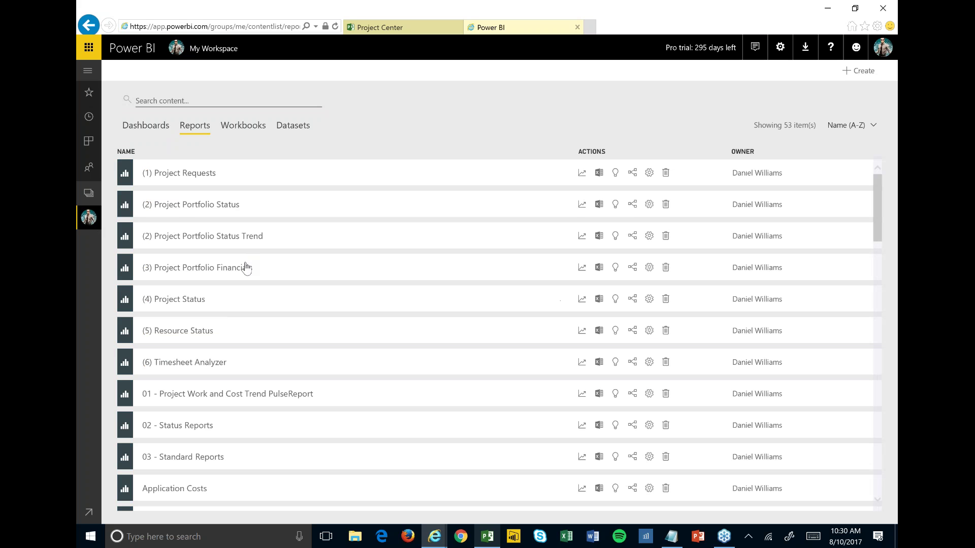
left_click(233, 270)
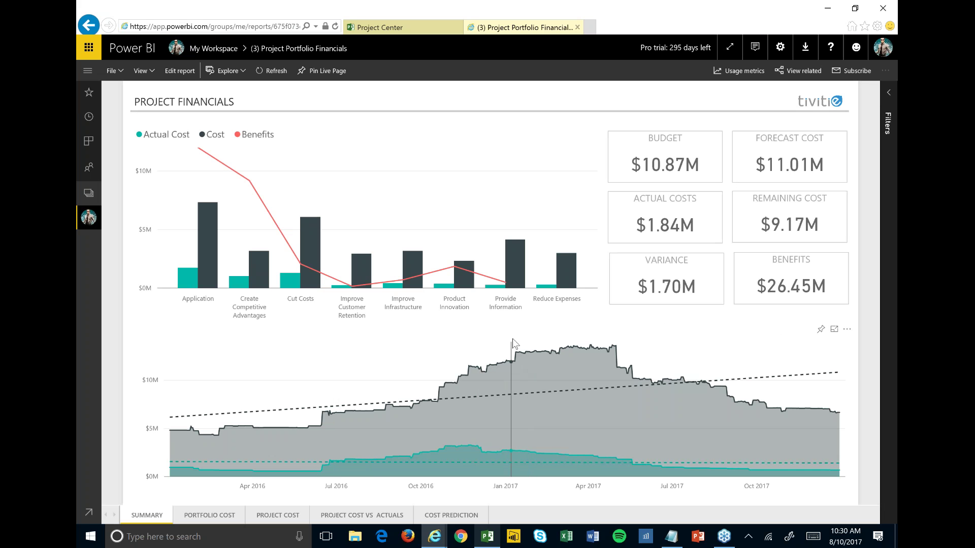
Check the Project Center costs, return to the financials report and enable drill-down on the cost and benefits chart.
left_click(383, 33)
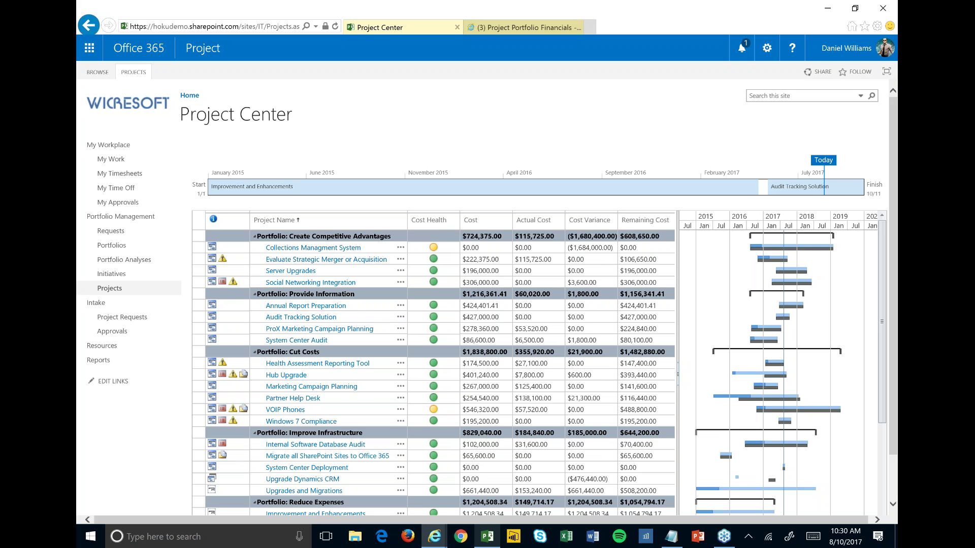
left_click(528, 27)
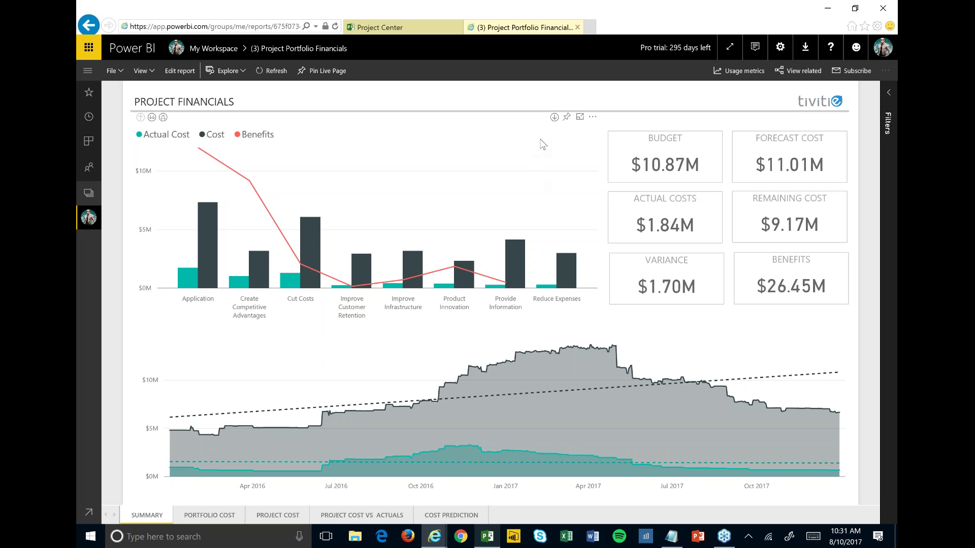
left_click(554, 117)
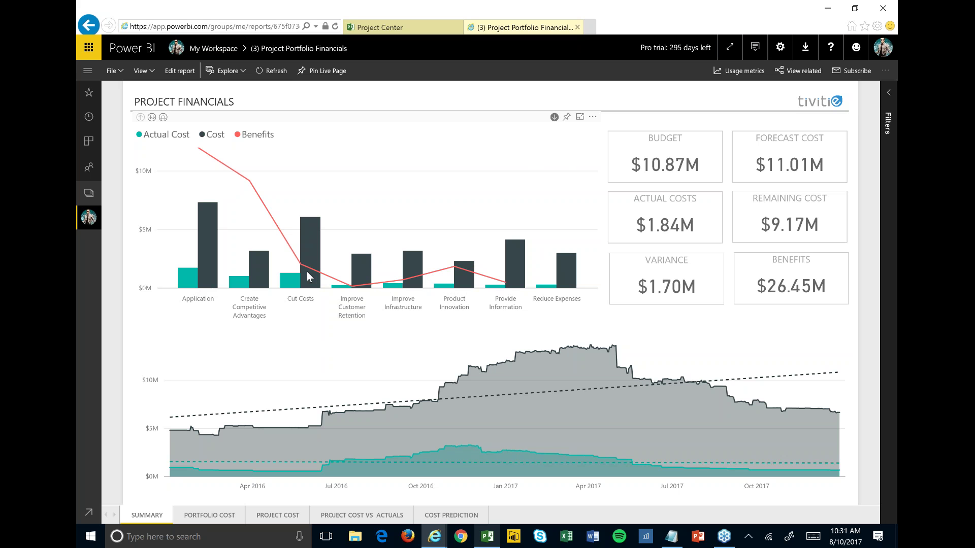
mouse_move(311, 275)
mouse_move(310, 343)
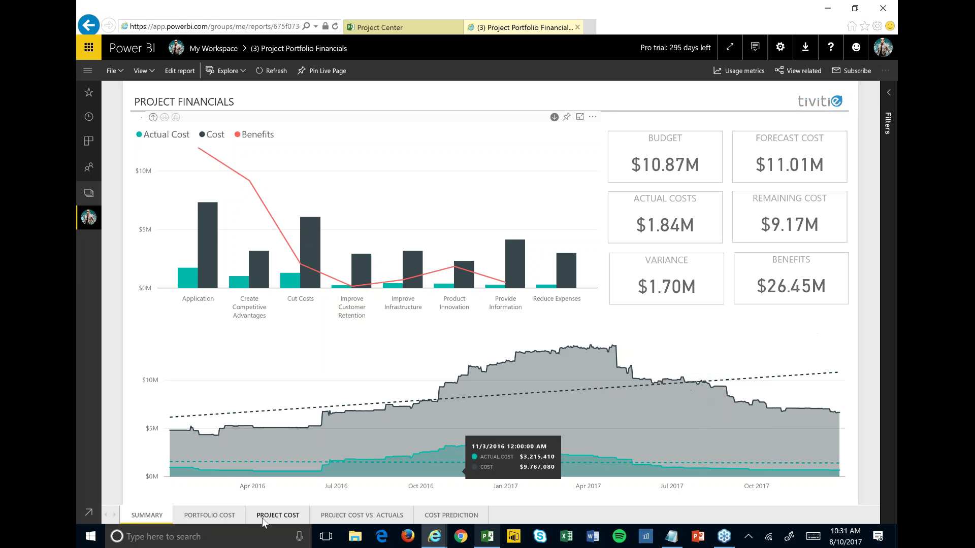
Open the Portfolio Cost page and examine the data export choices for its Portfolio Financials table, including the .csv format.
left_click(213, 515)
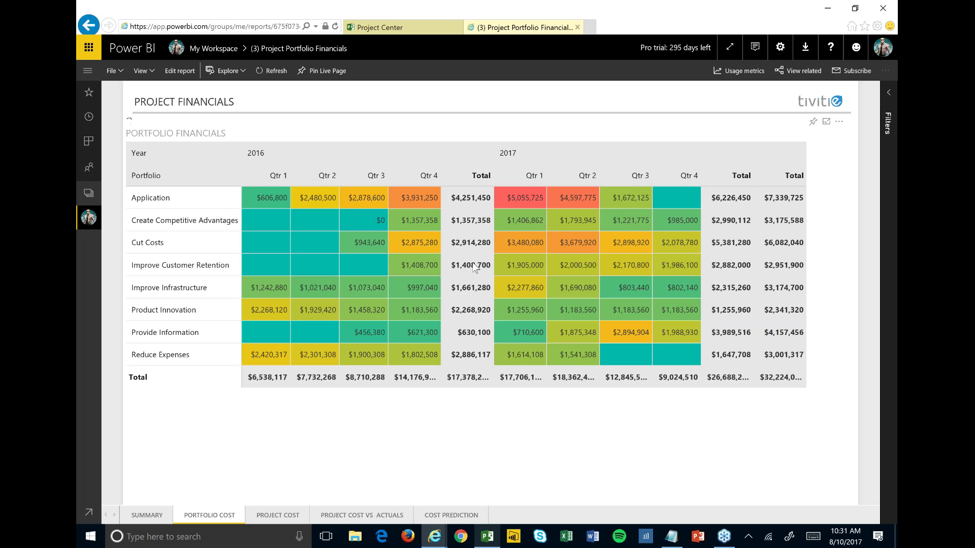
mouse_move(838, 137)
left_click(840, 122)
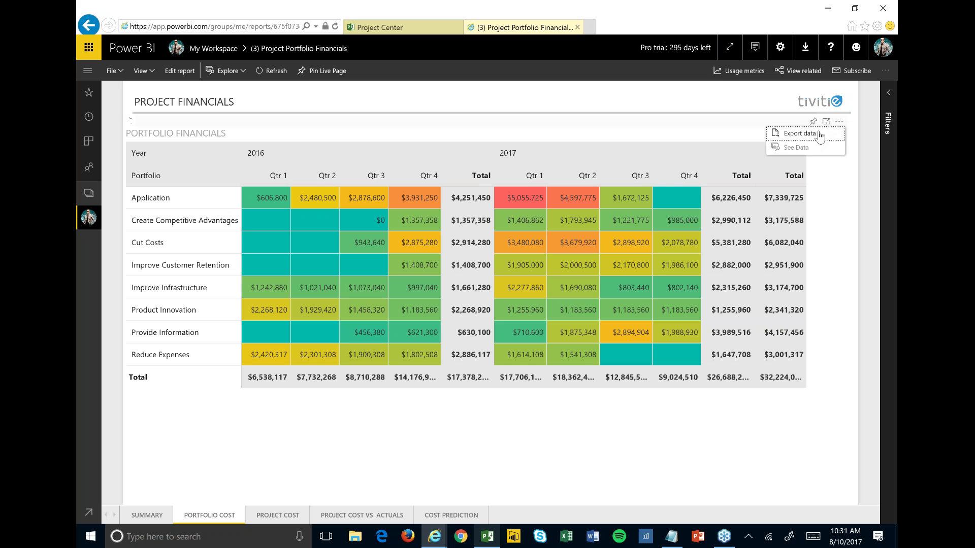
left_click(819, 134)
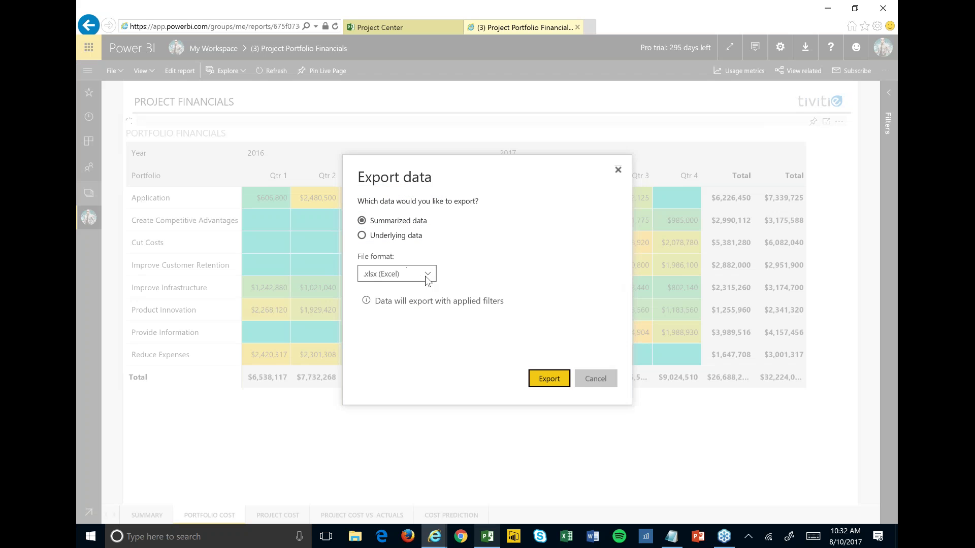
left_click(428, 275)
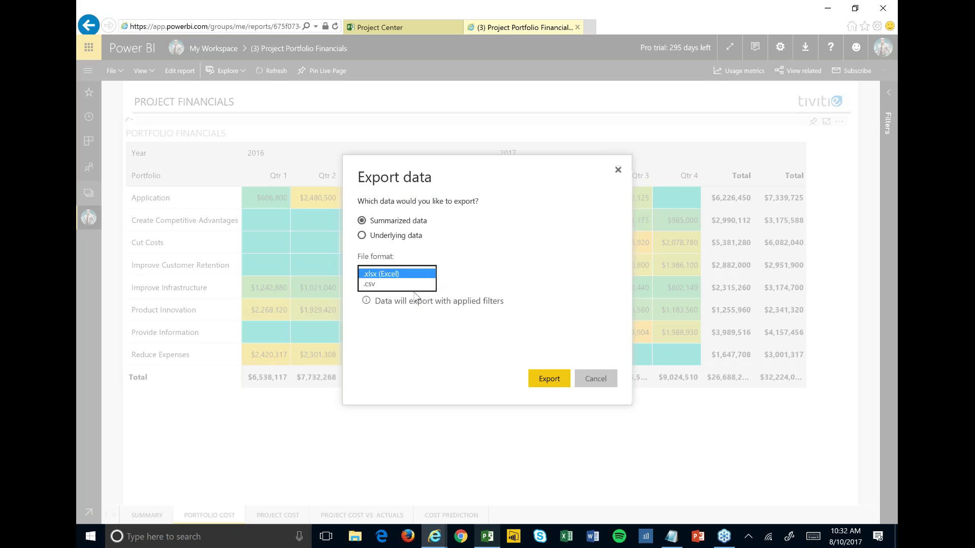
left_click(376, 284)
left_click(599, 384)
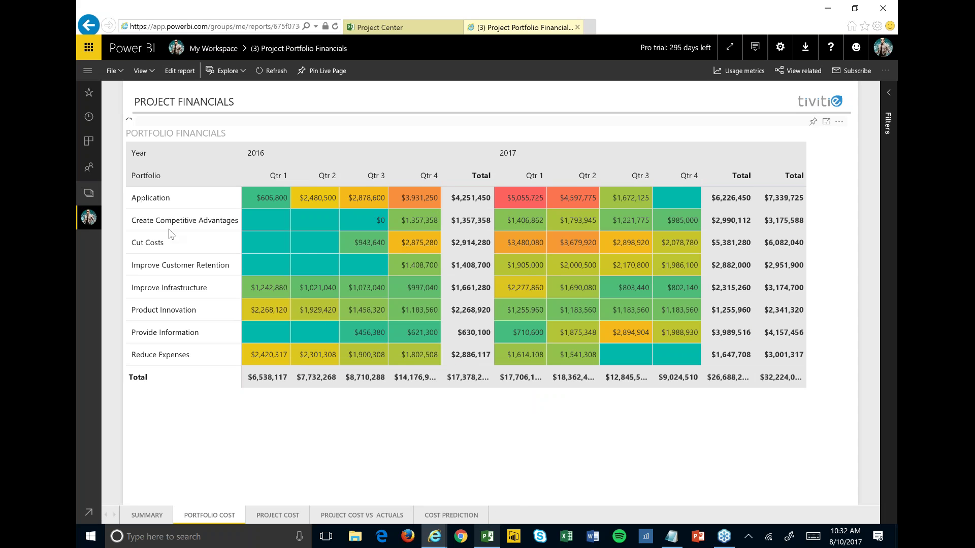
Examine the report's options for saving, printing, publishing, embedding, exporting and subscribing.
left_click(117, 72)
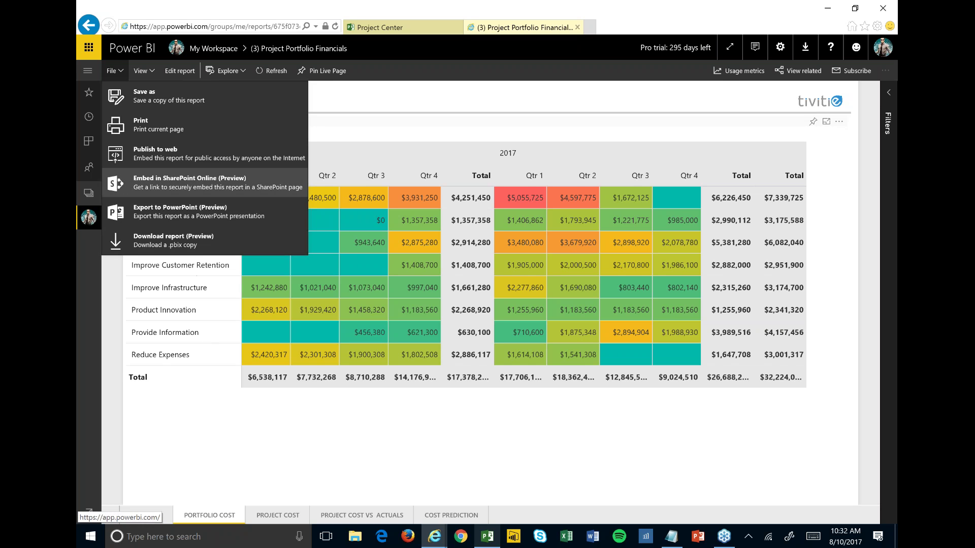
left_click(554, 457)
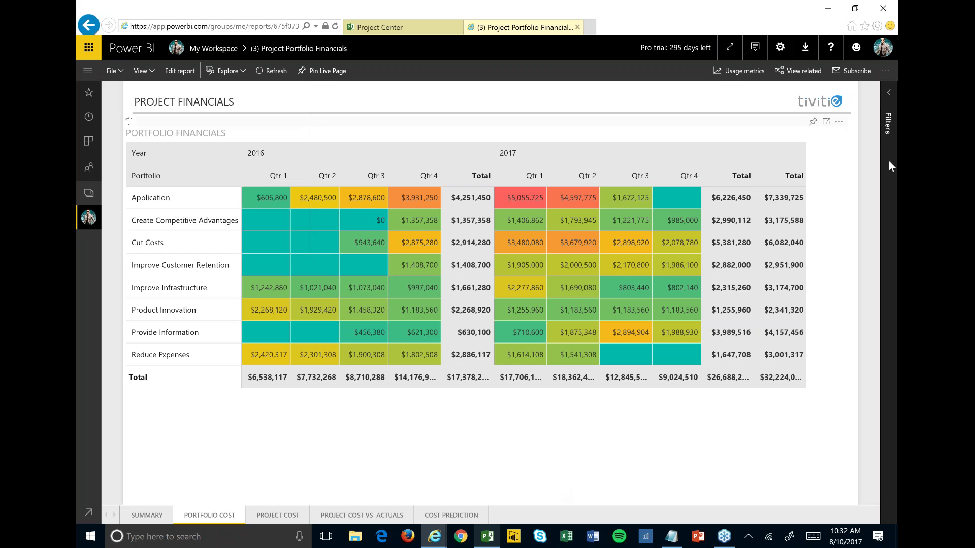
left_click(851, 72)
left_click(627, 105)
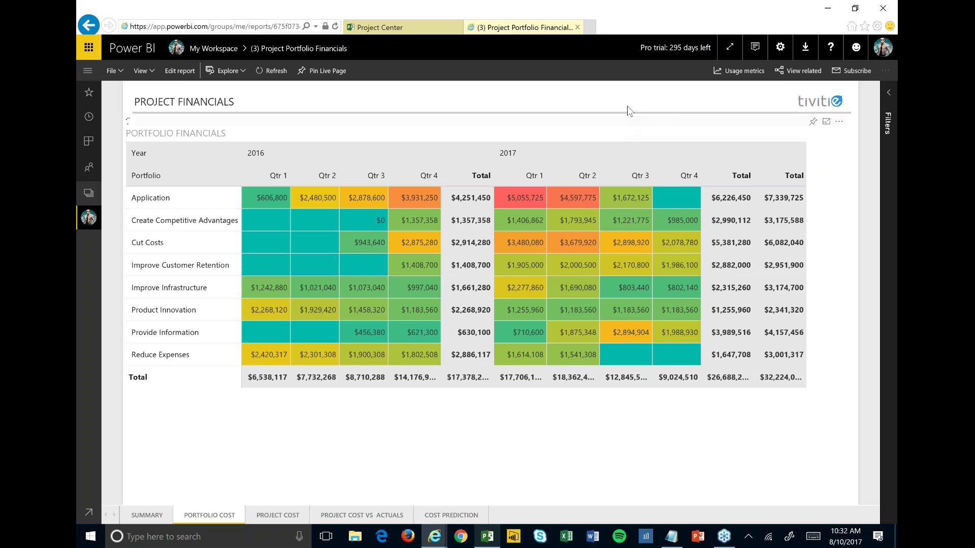
Review the quarterly project costs, the project costs versus actuals, and the cost prediction charts in the financials report.
left_click(280, 514)
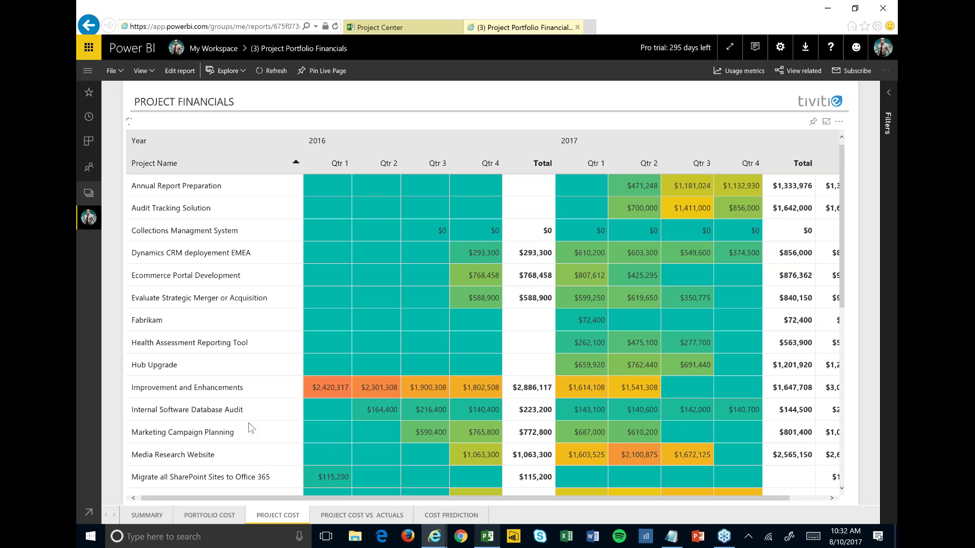
left_click(381, 516)
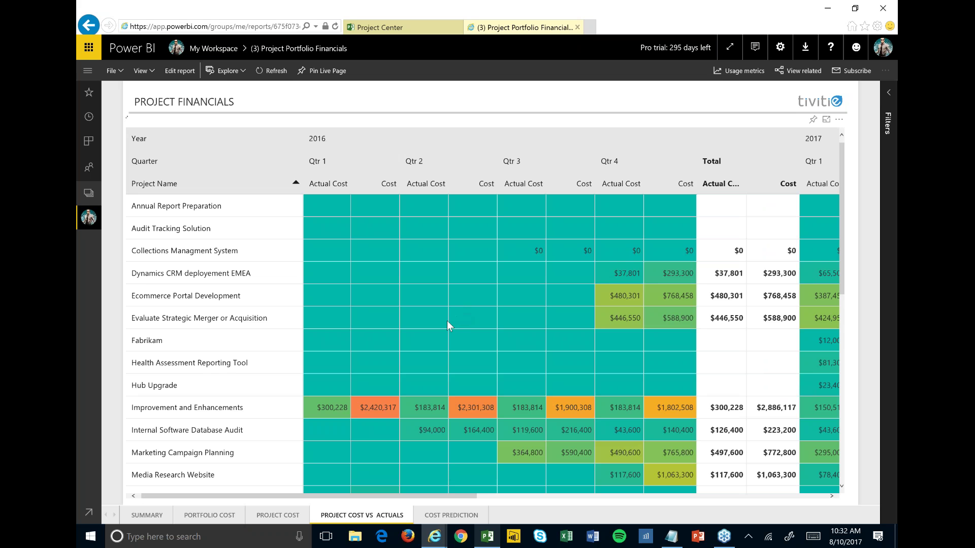
scroll(447, 320, "down", 1)
scroll(419, 346, "down", 1)
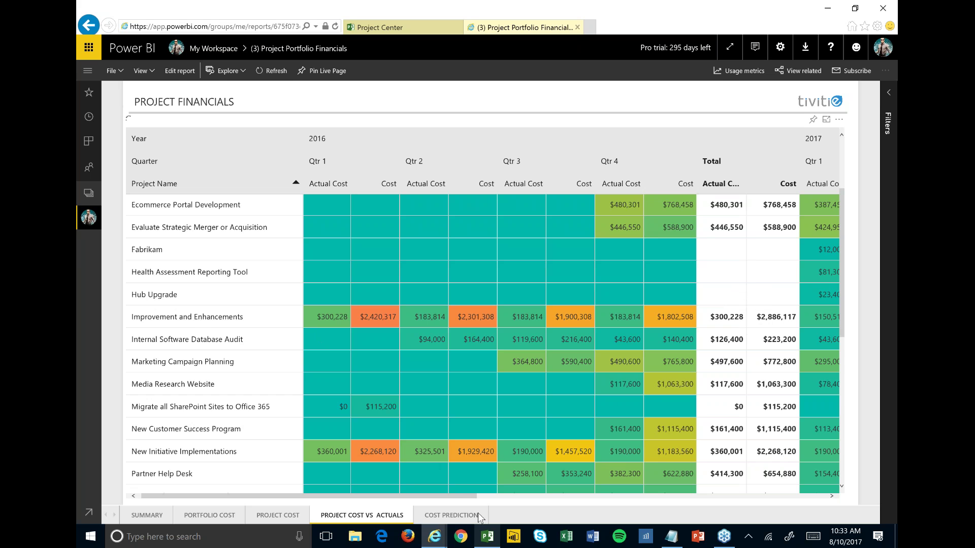
left_click(463, 518)
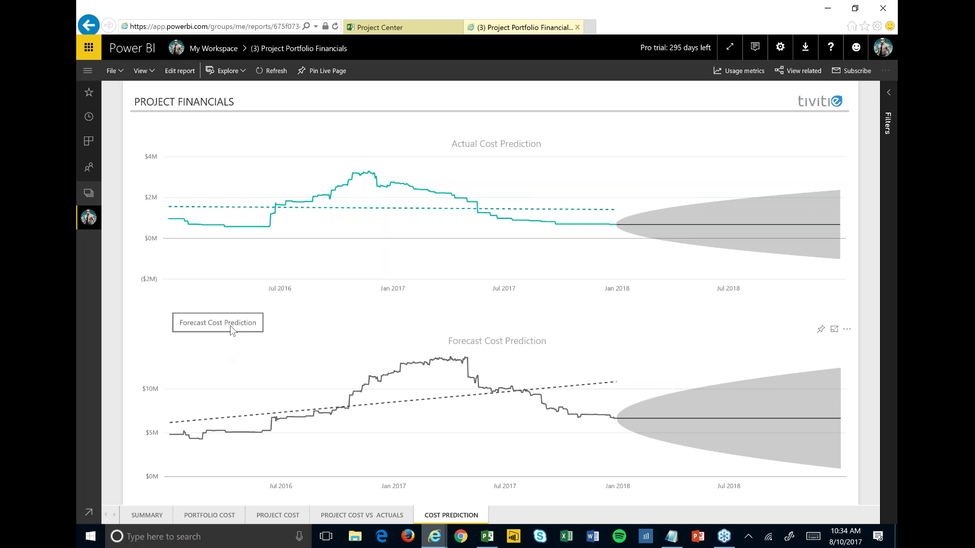
Open the (2) Project Portfolio Status Trend report from the reports in My Workspace.
left_click(86, 225)
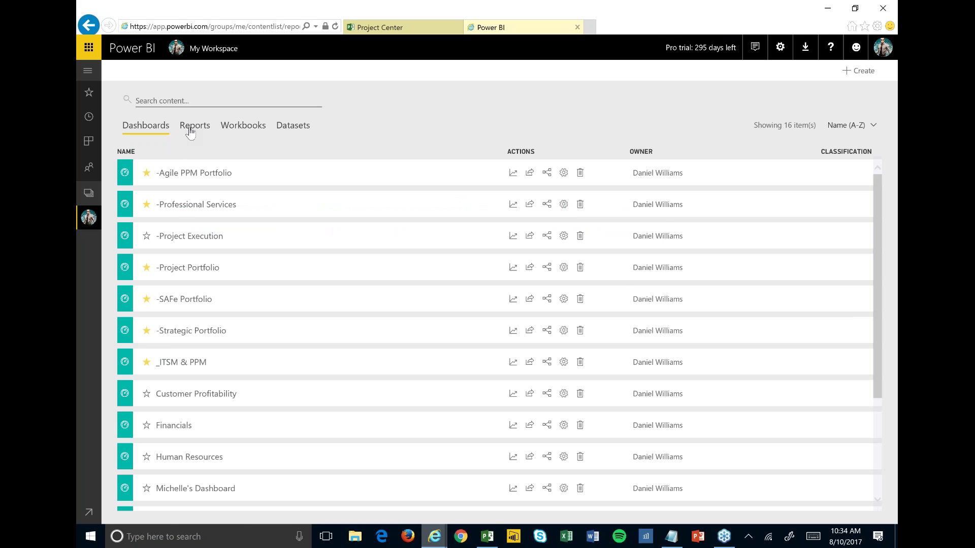
left_click(189, 127)
left_click(234, 236)
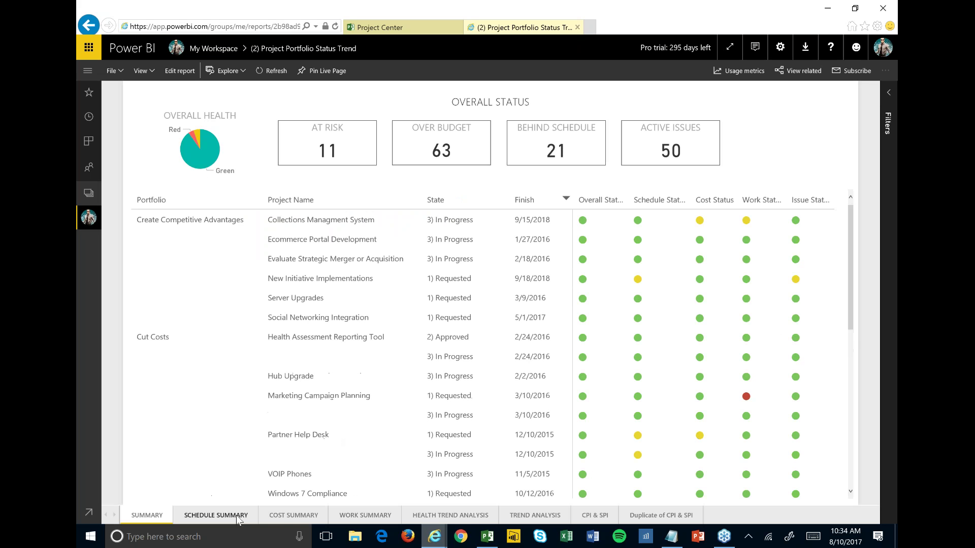
Review the Health Trend Analysis page and the budget, issue and CPI trends on the Trend Analysis page.
left_click(459, 518)
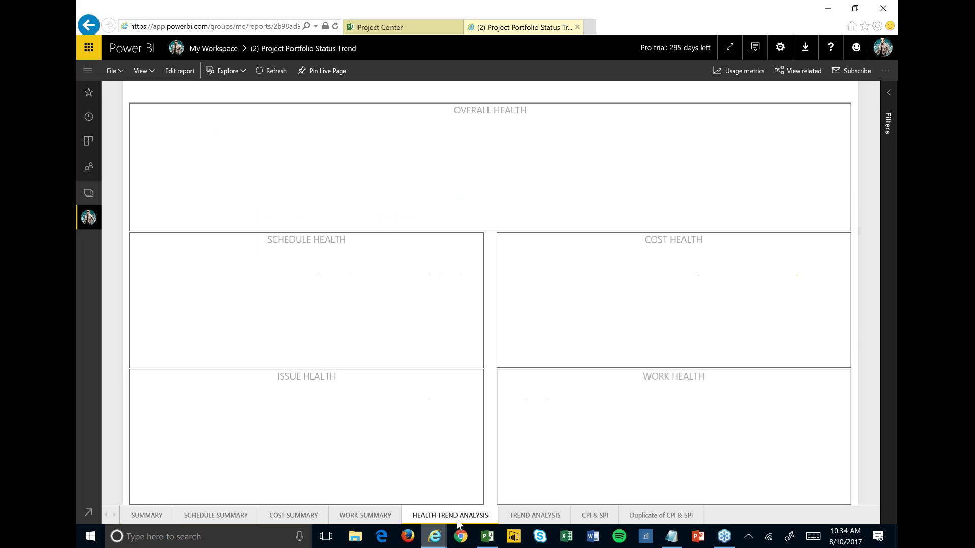
left_click(535, 516)
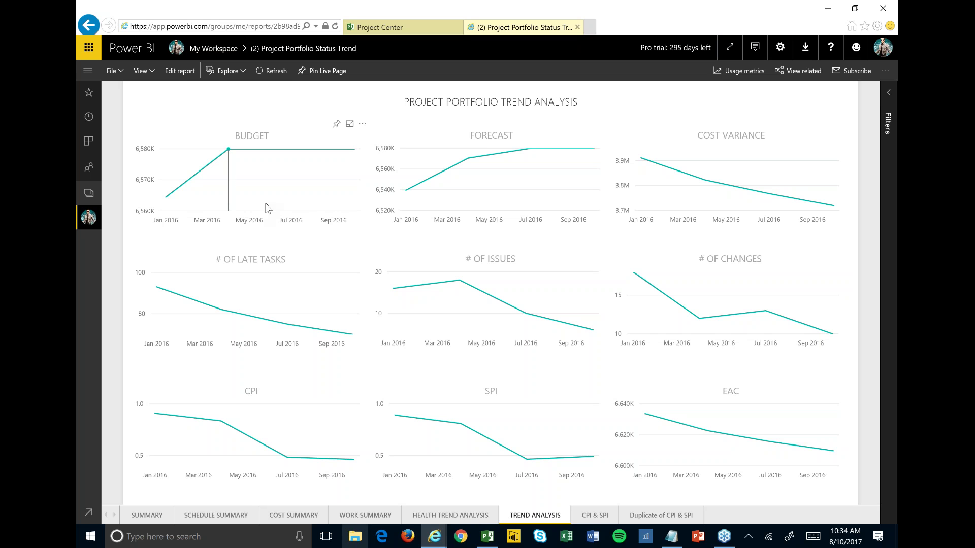
mouse_move(166, 201)
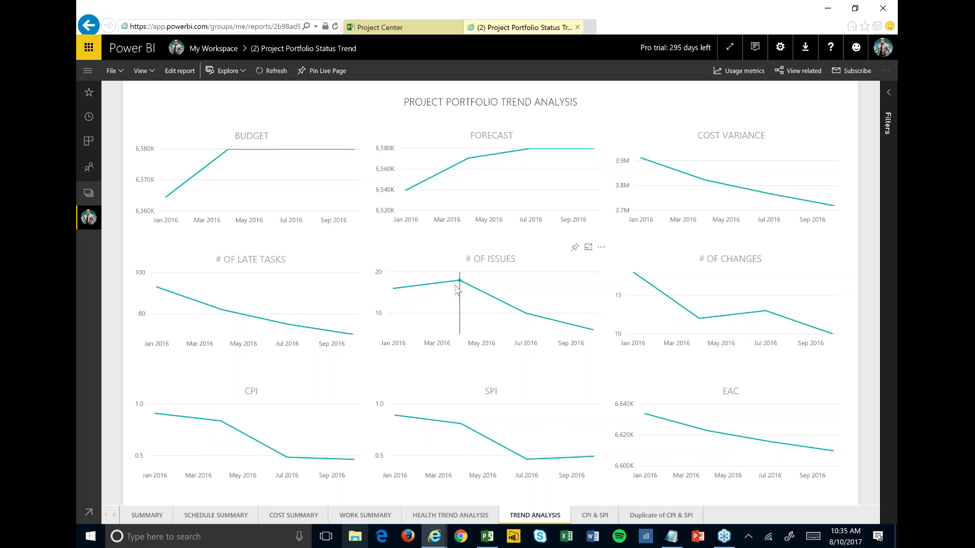
mouse_move(444, 293)
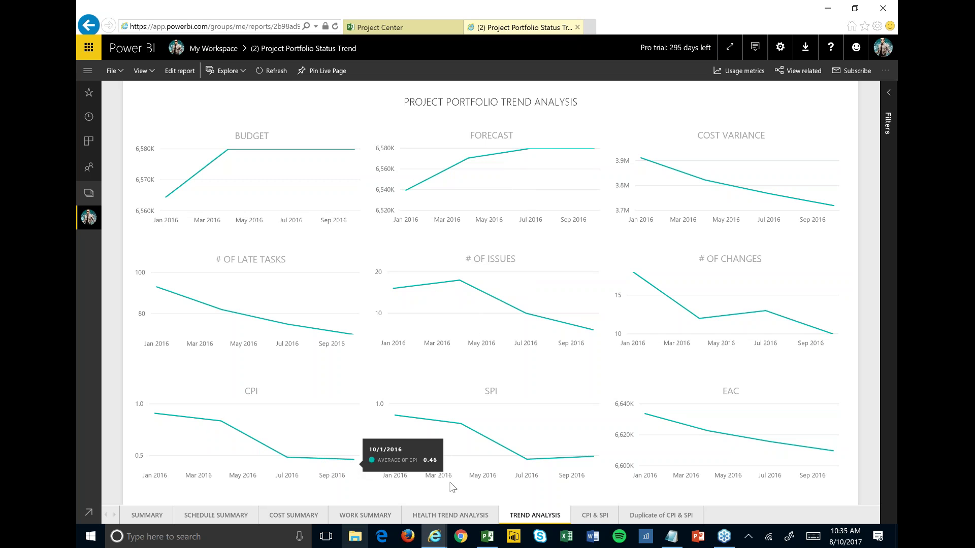
Open the Duplicate of CPI & SPI page and play the quarterly SPI vs CPI animation.
left_click(662, 516)
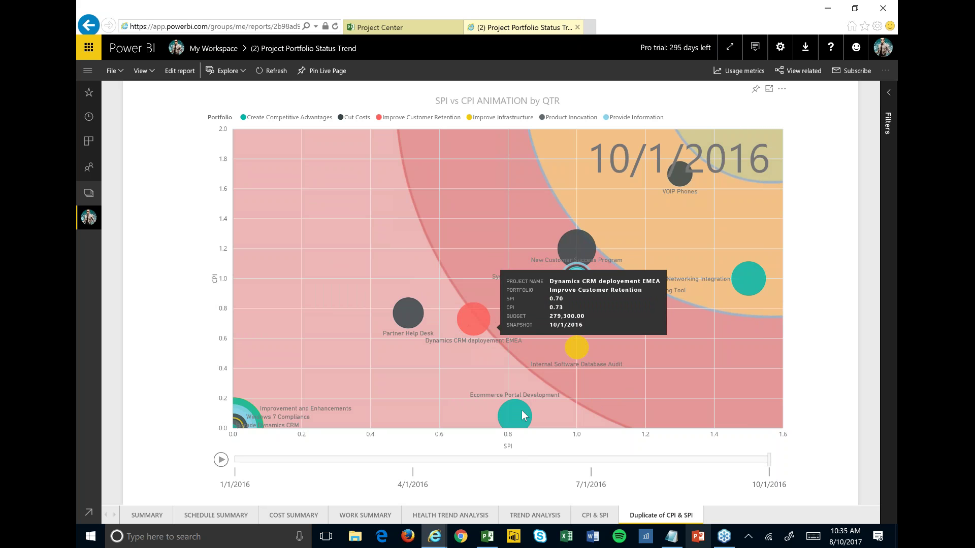
left_click(221, 459)
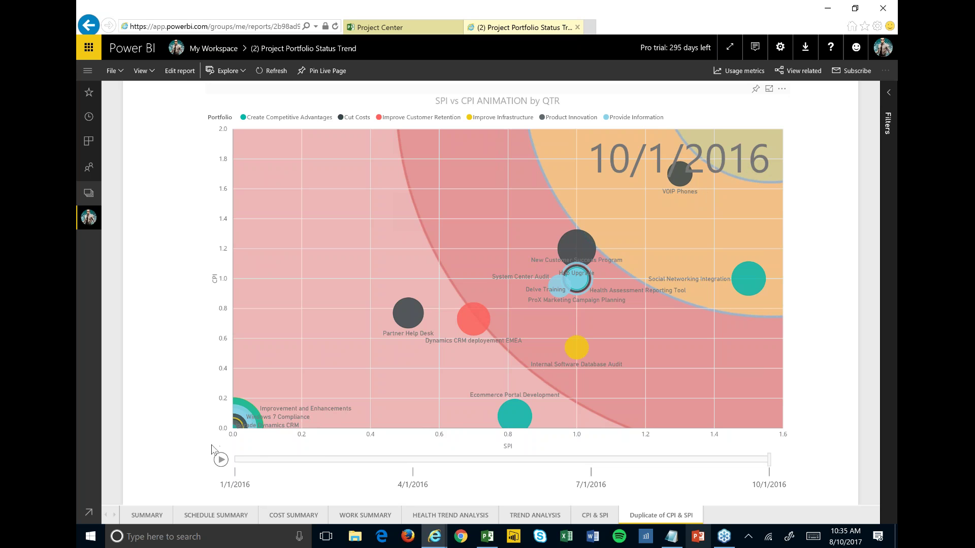
Review the Summary page and the Cost Summary page of the Project Portfolio Status Trend report.
left_click(147, 516)
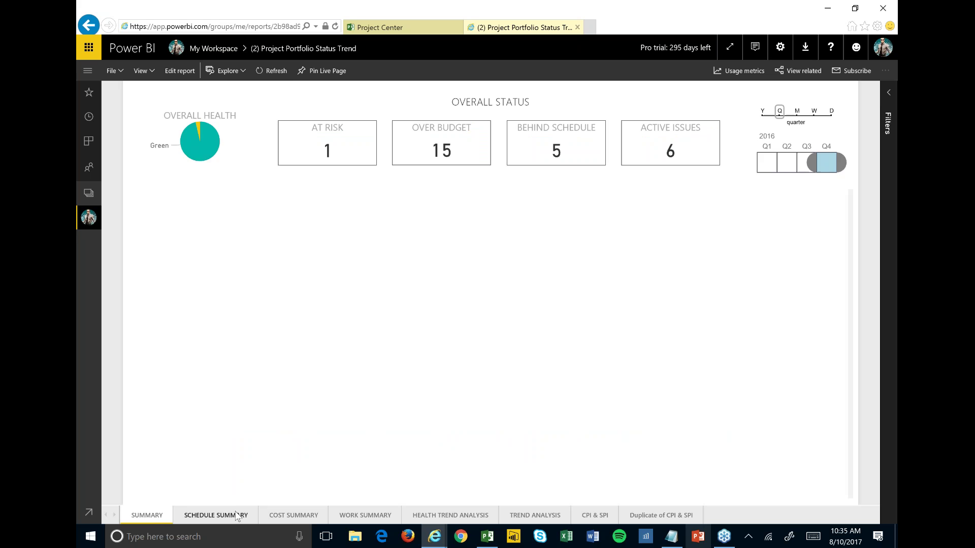
left_click(326, 517)
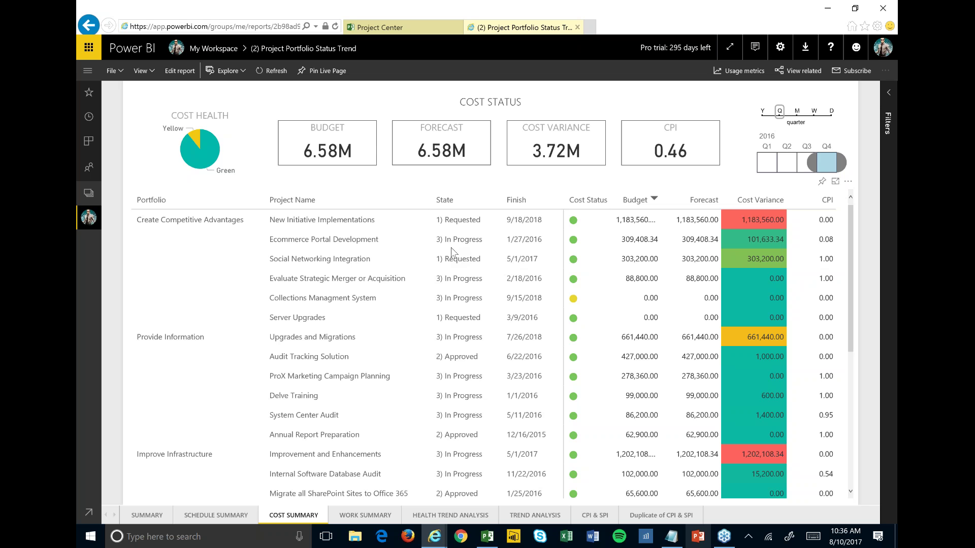
Open the -Project Portfolio dashboard from My Workspace.
left_click(91, 218)
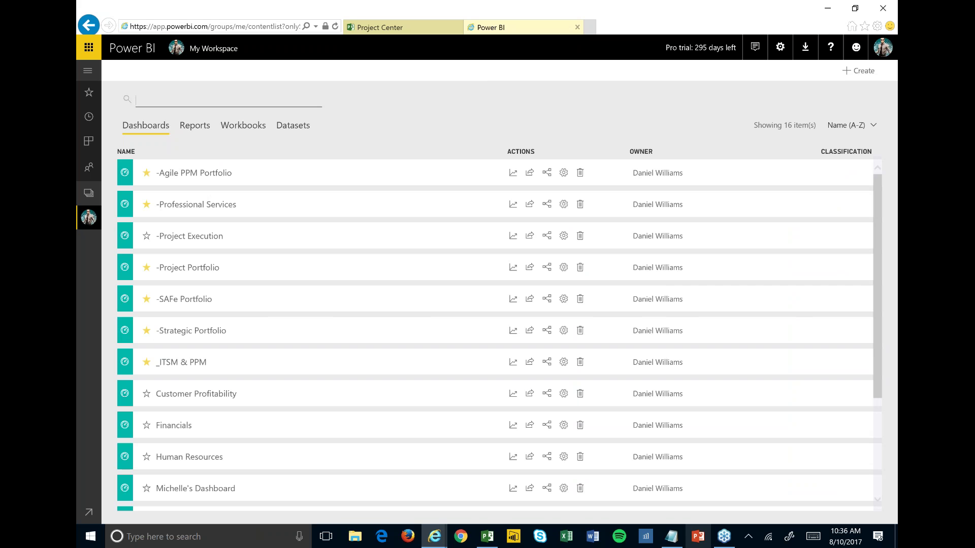
left_click(199, 271)
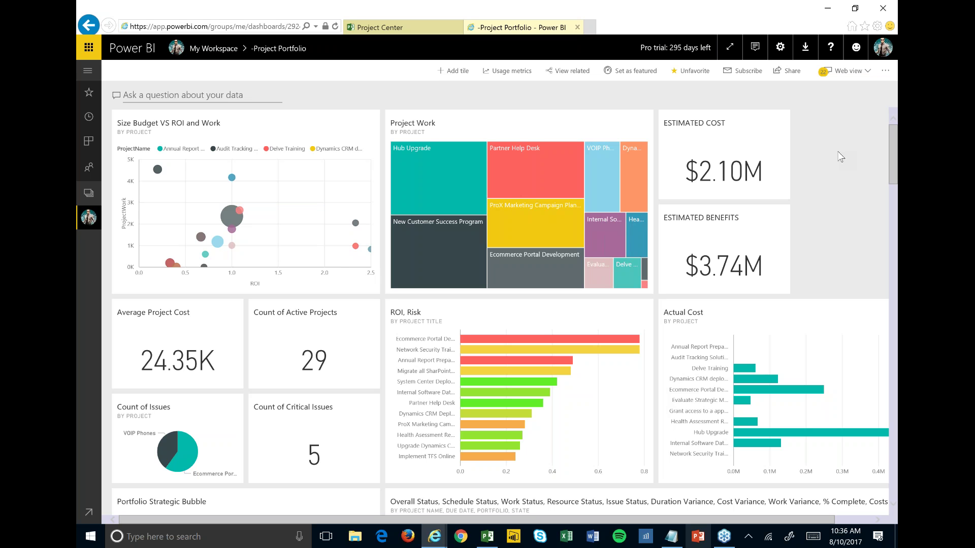
mouse_move(356, 247)
Try to ask the dashboard's Q&A to "show project cost" with a "by" breakdown.
left_click(187, 94)
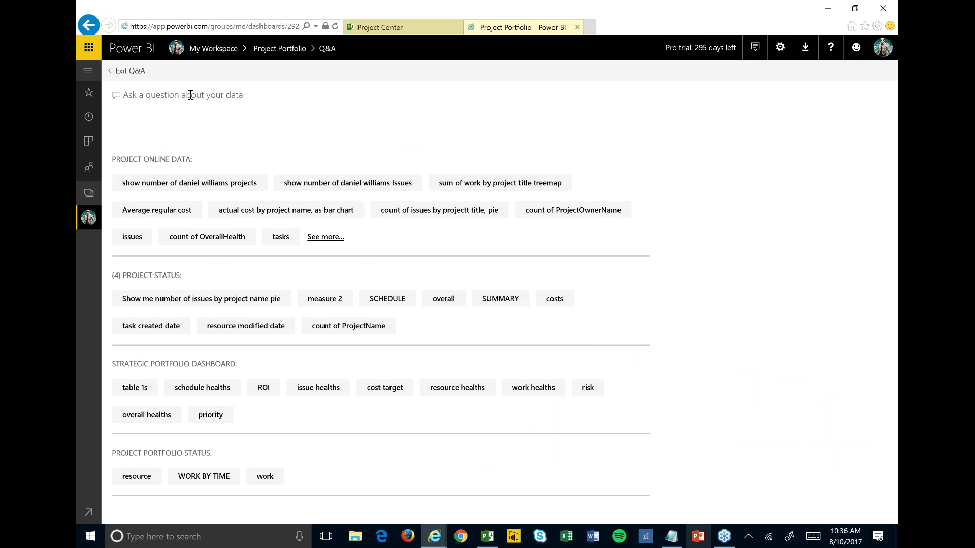
left_click(190, 95)
type("show project")
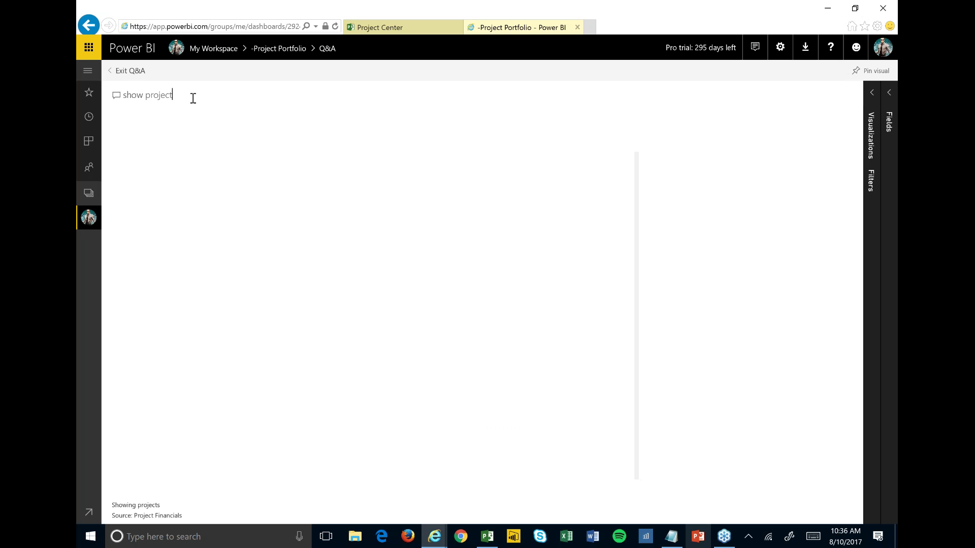
type(" cost")
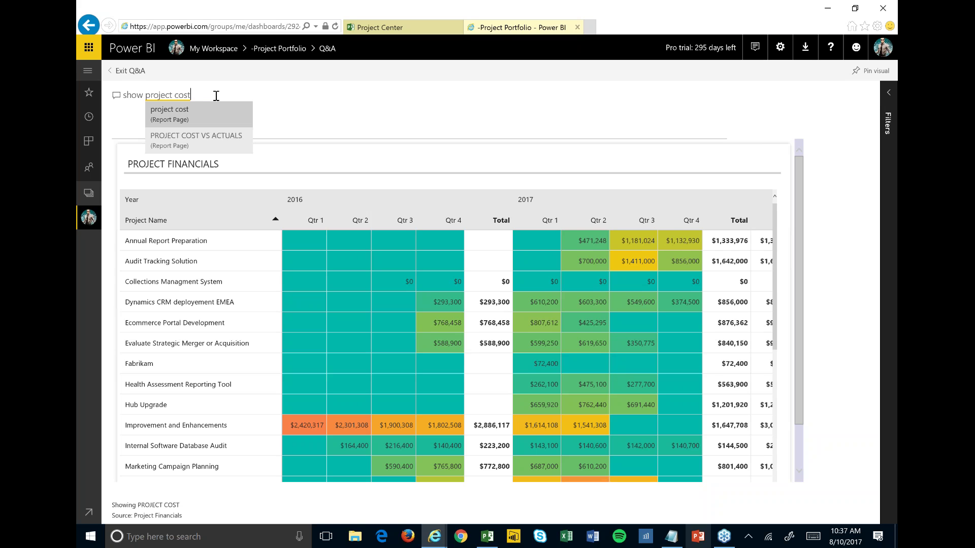
type("by ct")
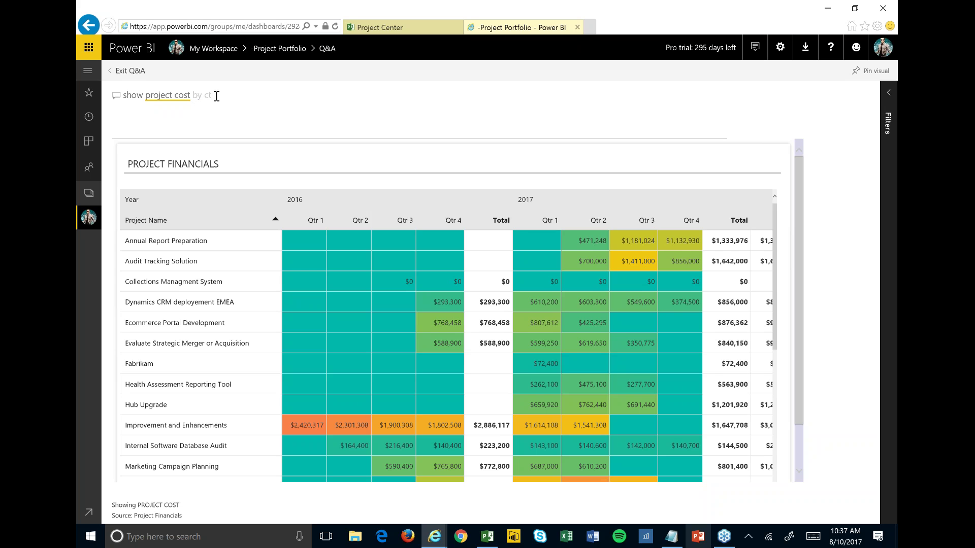
Try restarting the Q&A query as "show project costs".
left_click(89, 25)
left_click(211, 100)
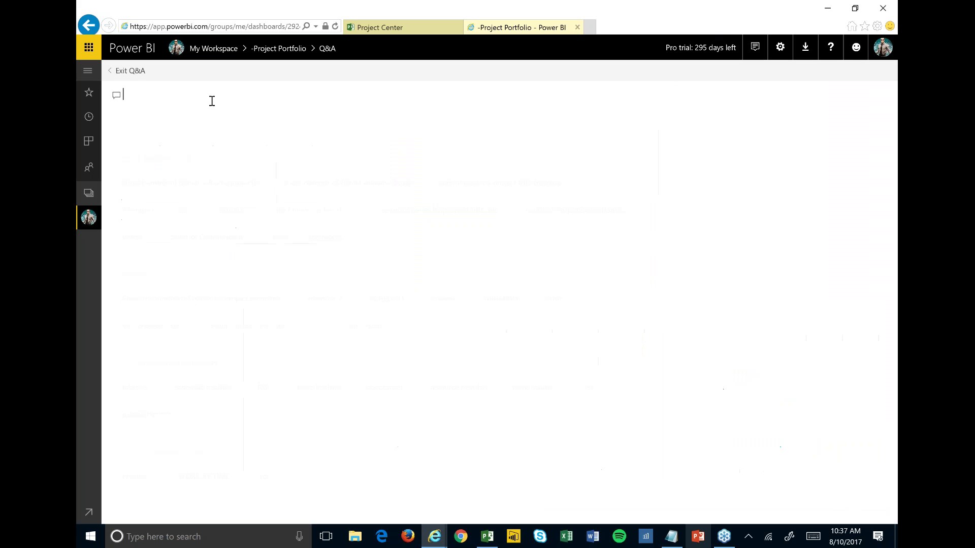
type("show pr")
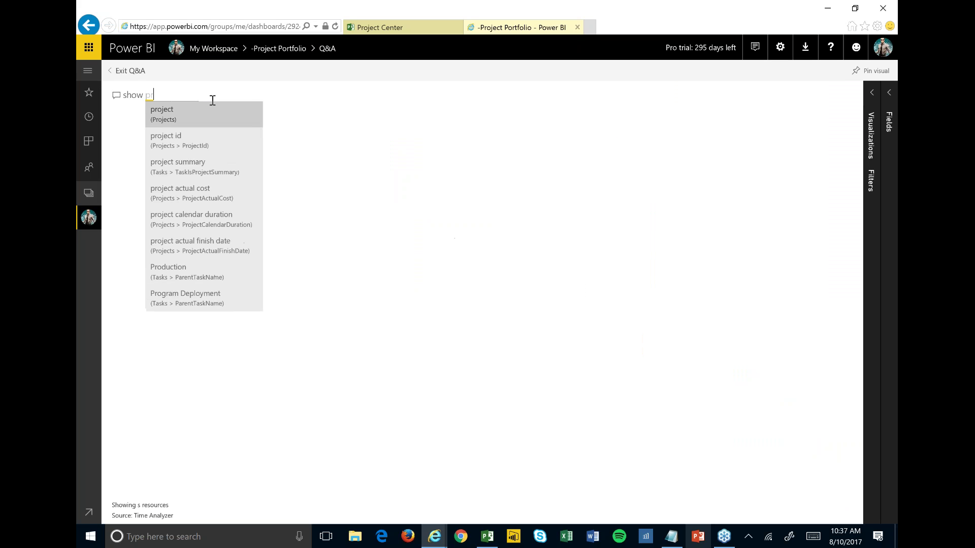
type("oject costs y")
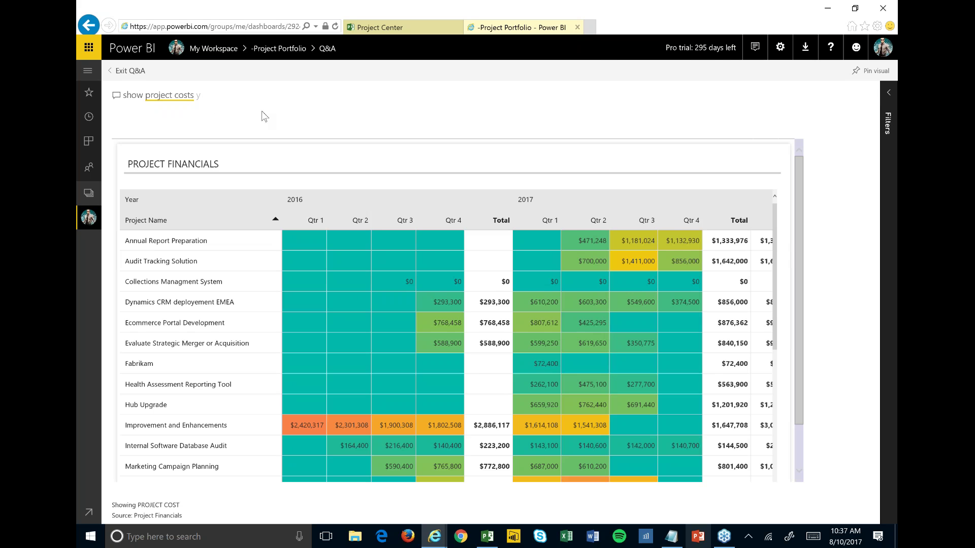
key("BackSpace")
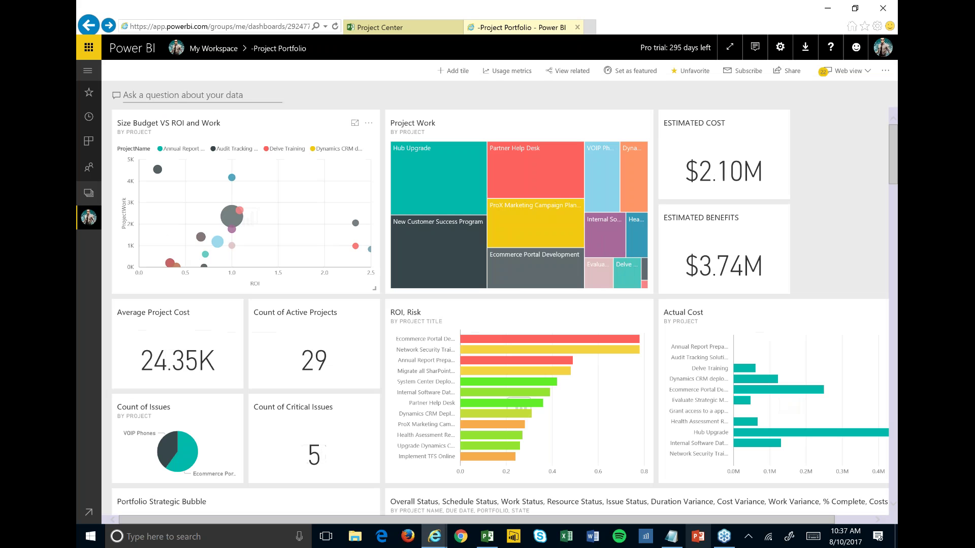
Query the dashboard data through Q&A with "show project costs".
left_click(196, 94)
type("show projec")
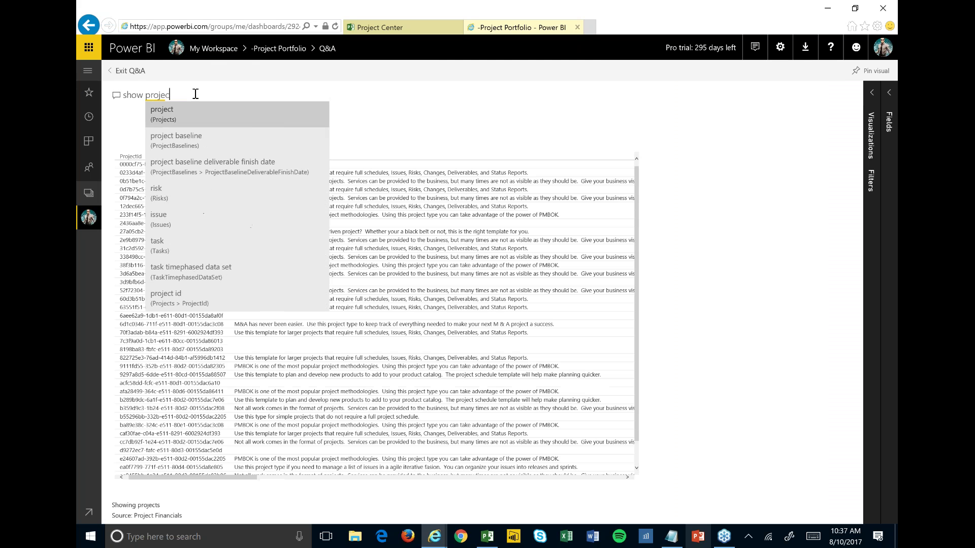
type("t costs")
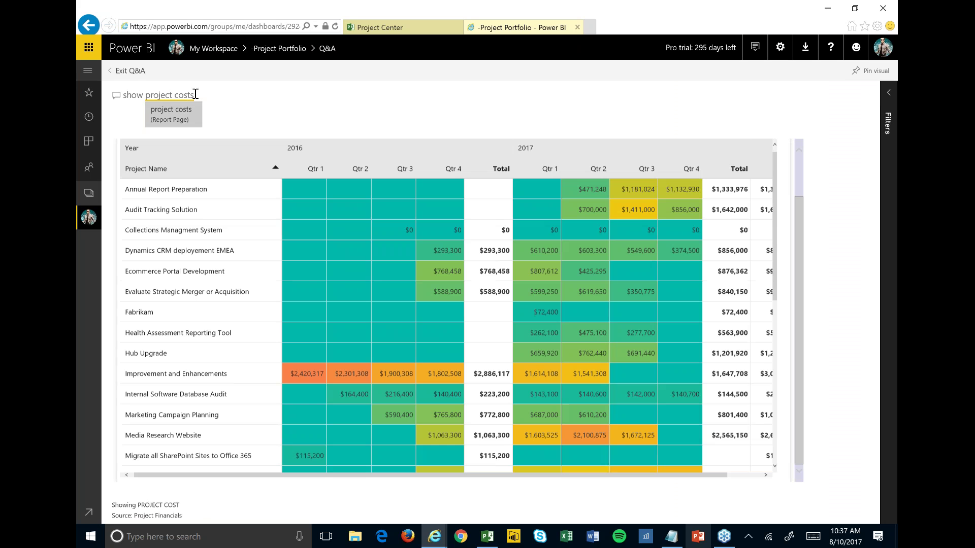
key("Return")
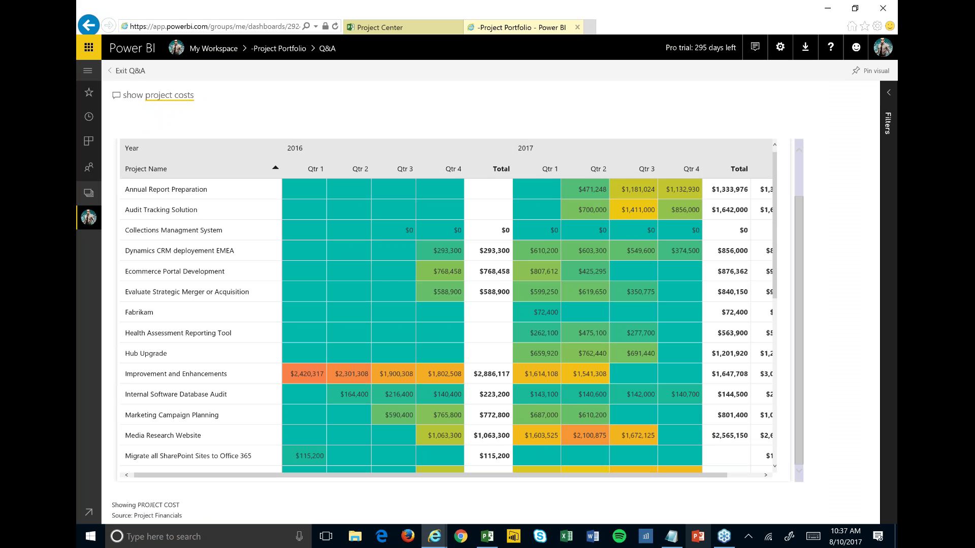
Try to extend the project costs question with a "by" grouping, clear it and exit Q&A.
type("by proct")
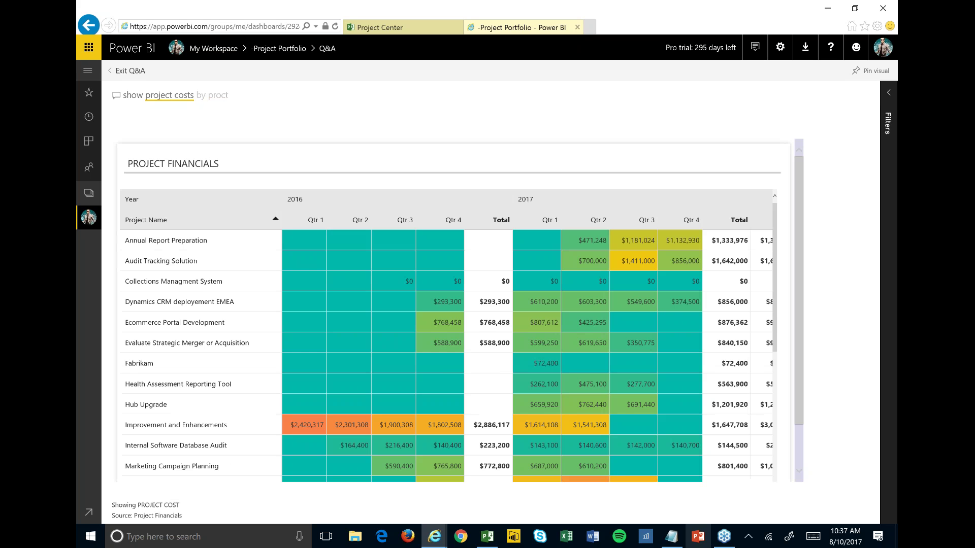
key("BackSpace")
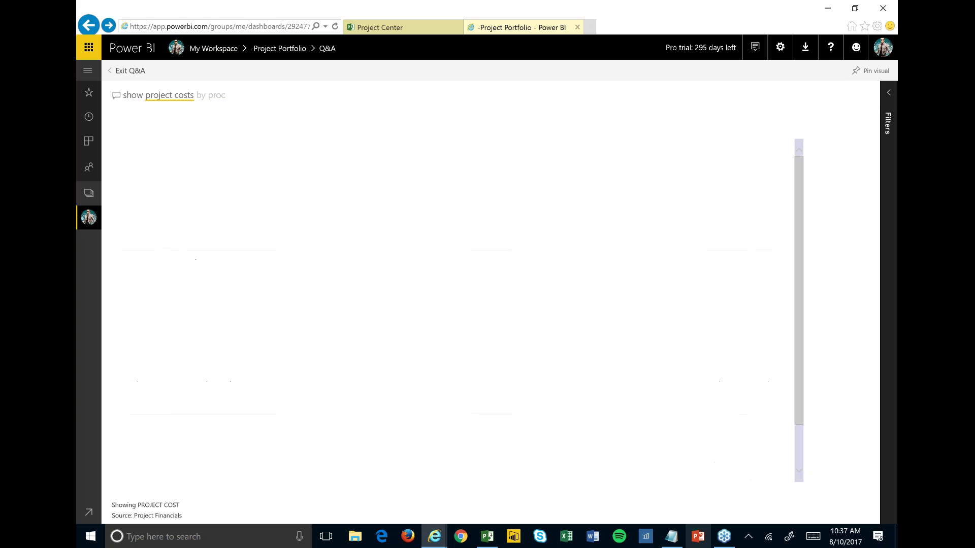
key("BackSpace")
left_click(236, 96)
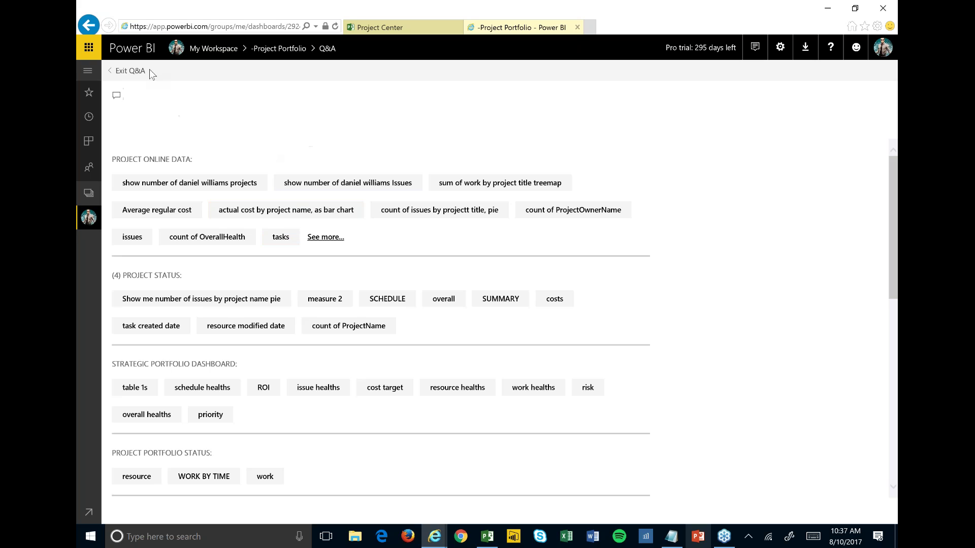
left_click(136, 71)
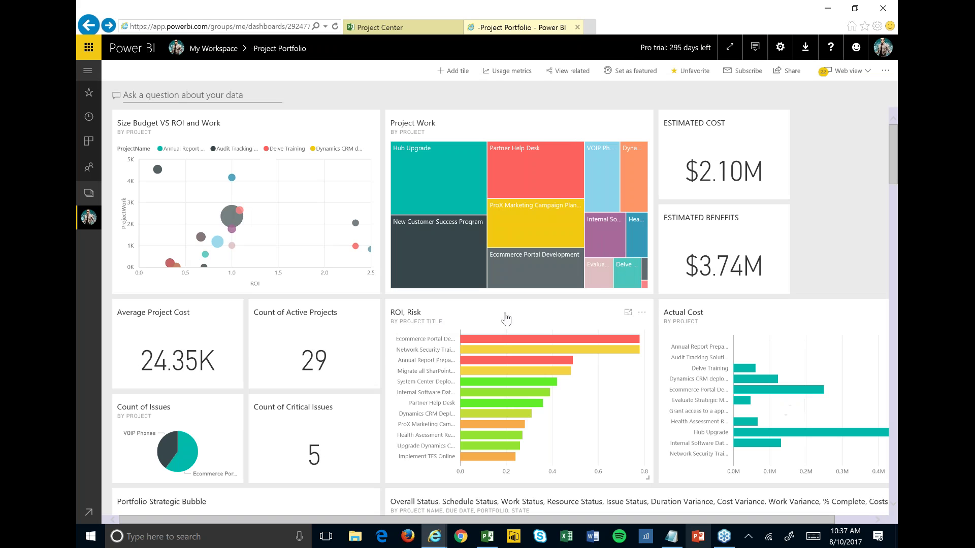
Open the dashboard's Actual Cost by project tile in Q&A.
mouse_move(560, 355)
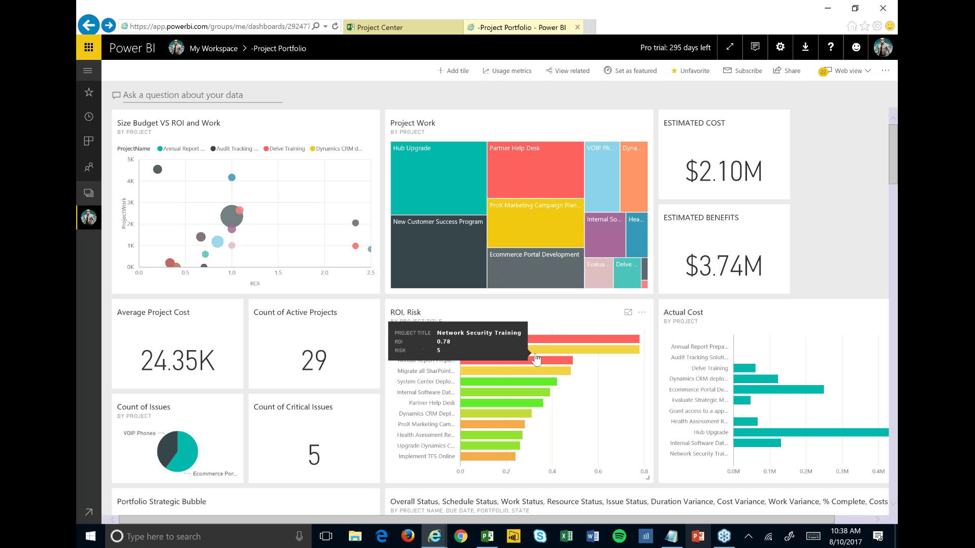
scroll(541, 373, "down", 2)
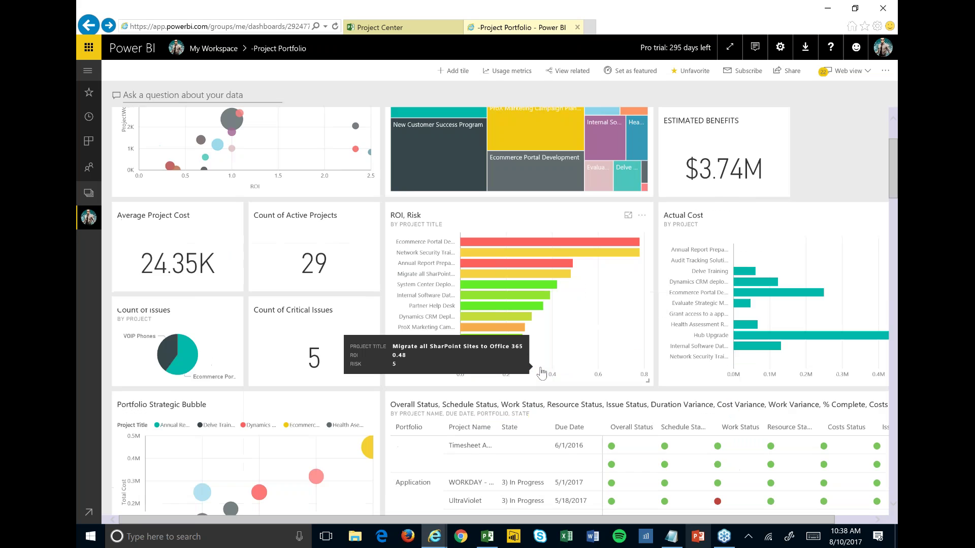
scroll(541, 373, "down", 2)
left_click(724, 234)
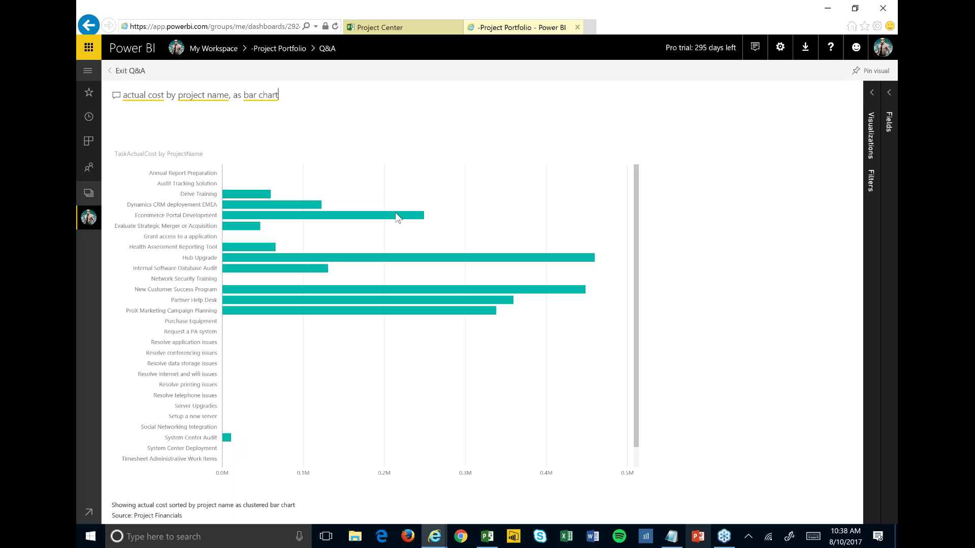
mouse_move(396, 217)
Try adding "pie" after "bar chart" in the actual cost question and remove it again.
type("pie")
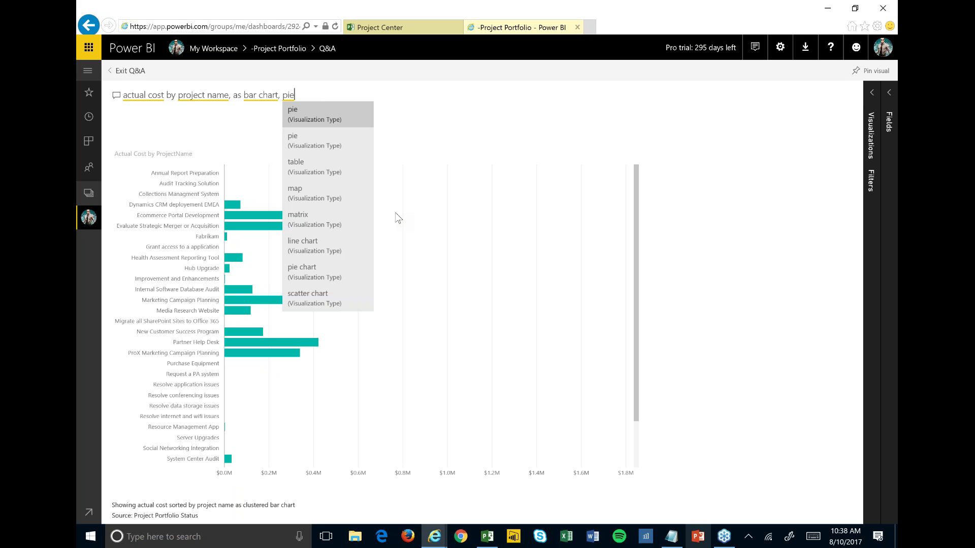
key("BackSpace")
key("BackSpace")
key("BackSpace")
key("BackSpace")
key("BackSpace")
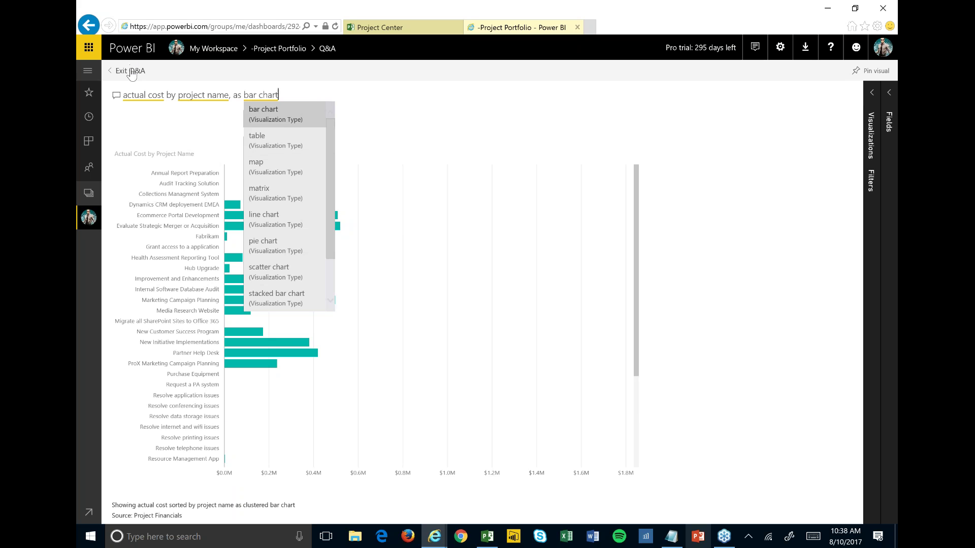
Replace "bar chart" with "pie" in the question to show actual cost by project name as a pie chart.
key("BackSpace")
key("BackSpace")
key("BackSpace")
key("BackSpace")
key("BackSpace")
key("BackSpace")
key("BackSpace")
key("BackSpace")
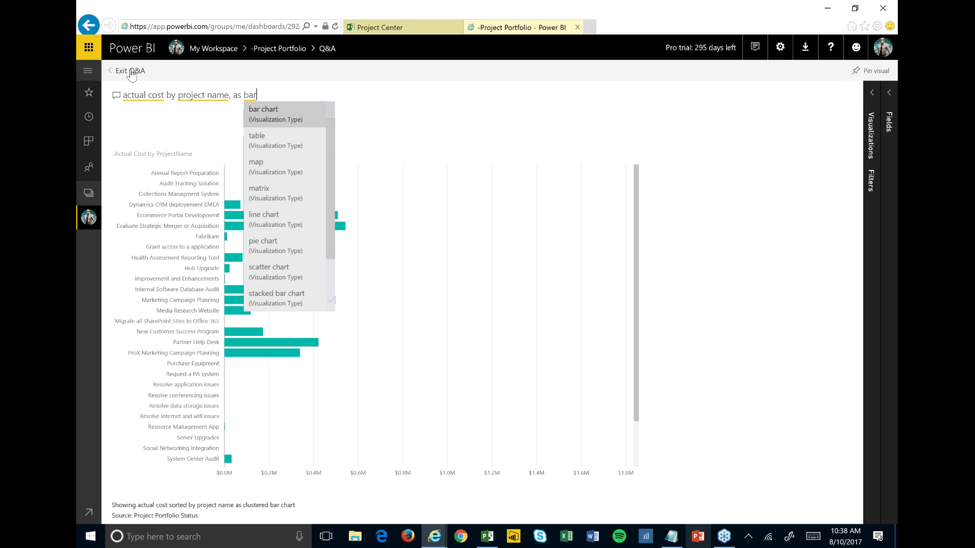
key("BackSpace")
type("pie")
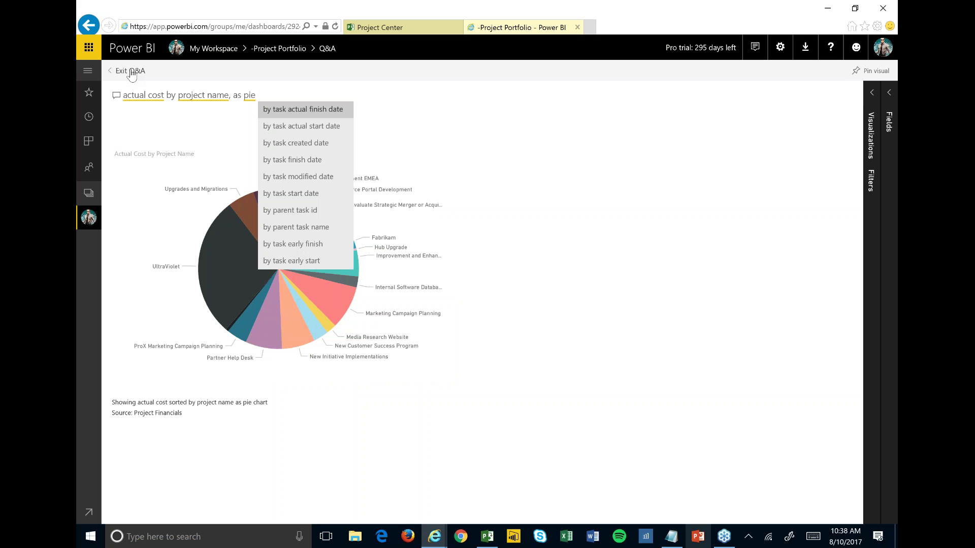
left_click(523, 143)
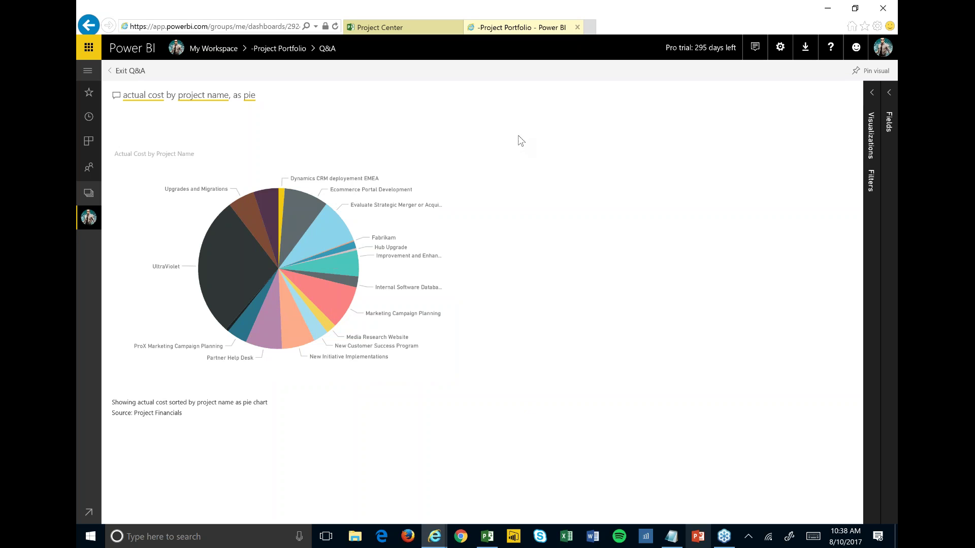